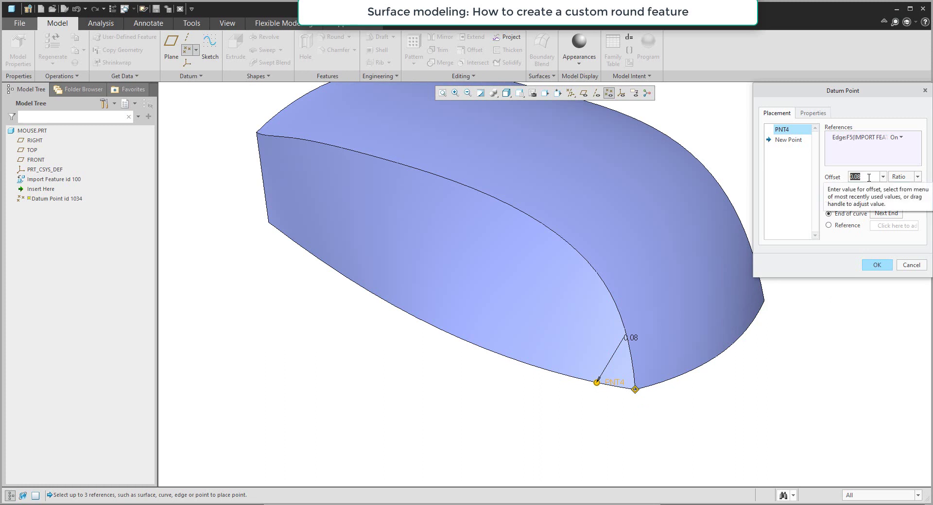
- Set PNT4's offset to a Real distance of 0.5
double_click(868, 178)
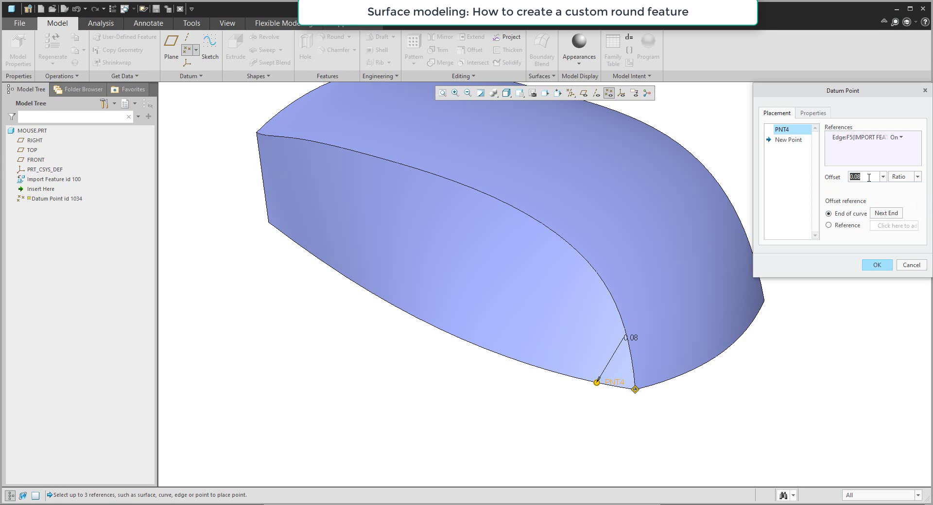
type("0.")
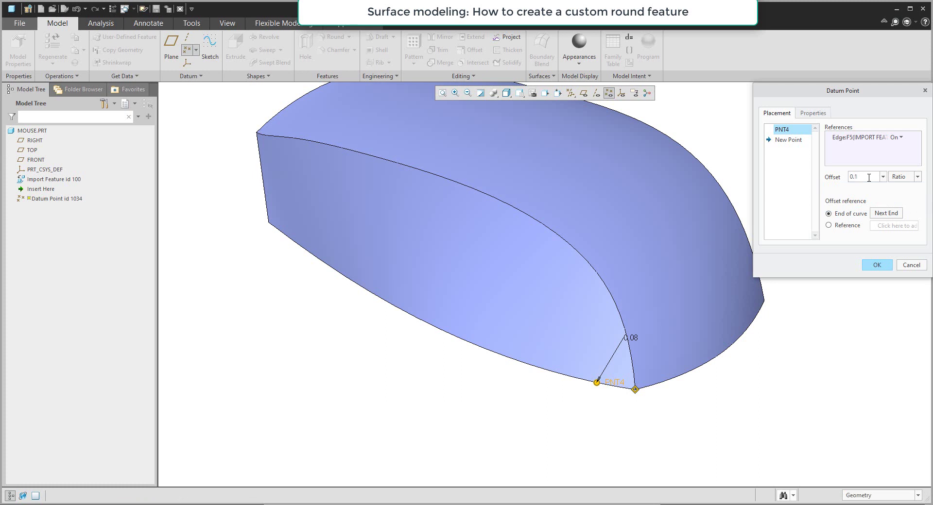
type("1")
key("Return")
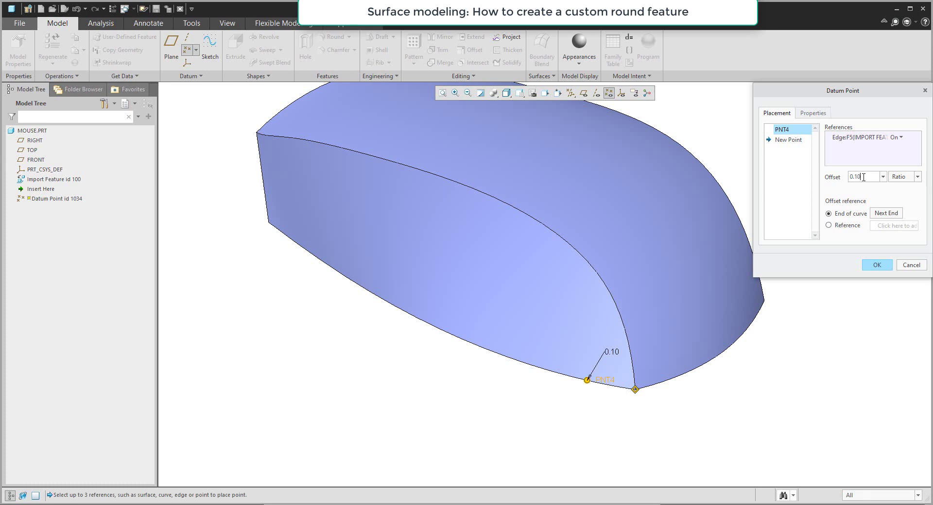
double_click(863, 177)
type("0.5")
key("Return")
left_click(900, 178)
left_click(896, 194)
double_click(868, 178)
type("0.5")
key("Return")
- Add PNT5, PNT6 and PNT7 on the adjacent, left and top edges, then finish the feature
left_click(669, 378)
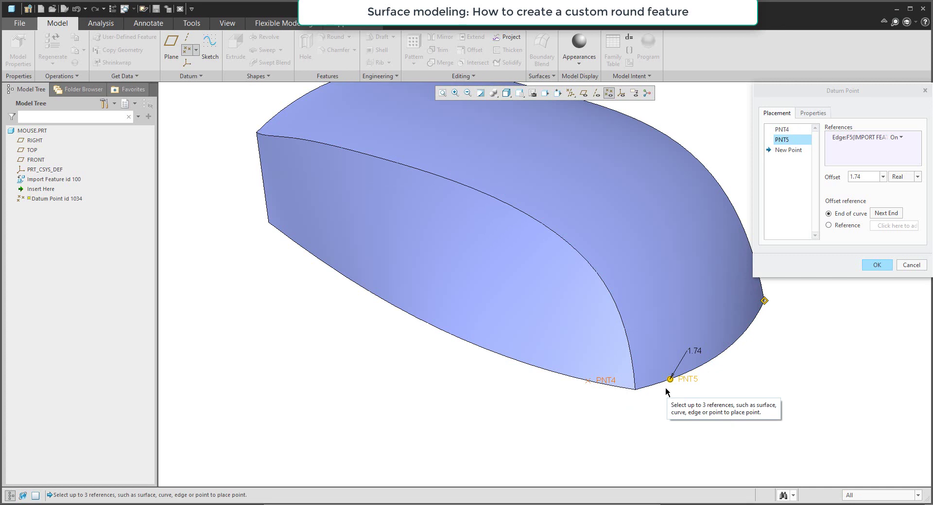
left_click(262, 172)
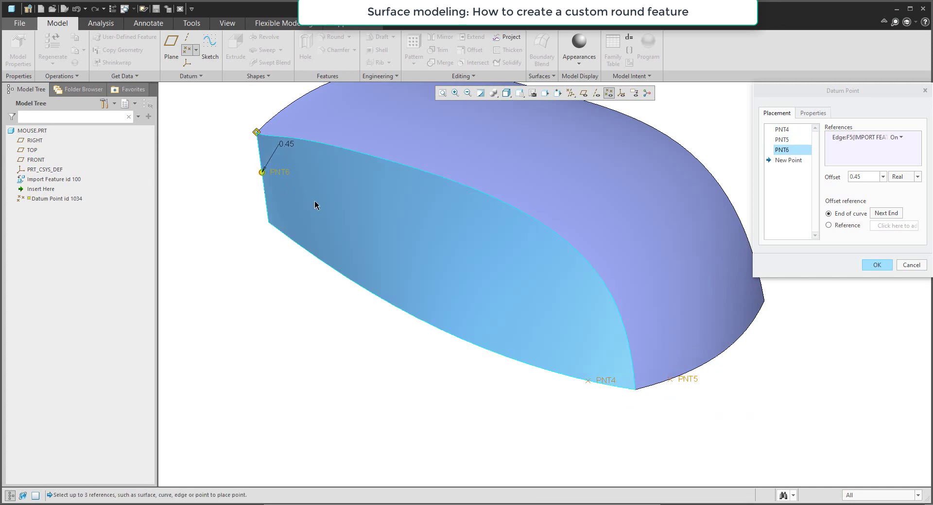
scroll(335, 214, "up", 1)
left_click(297, 128)
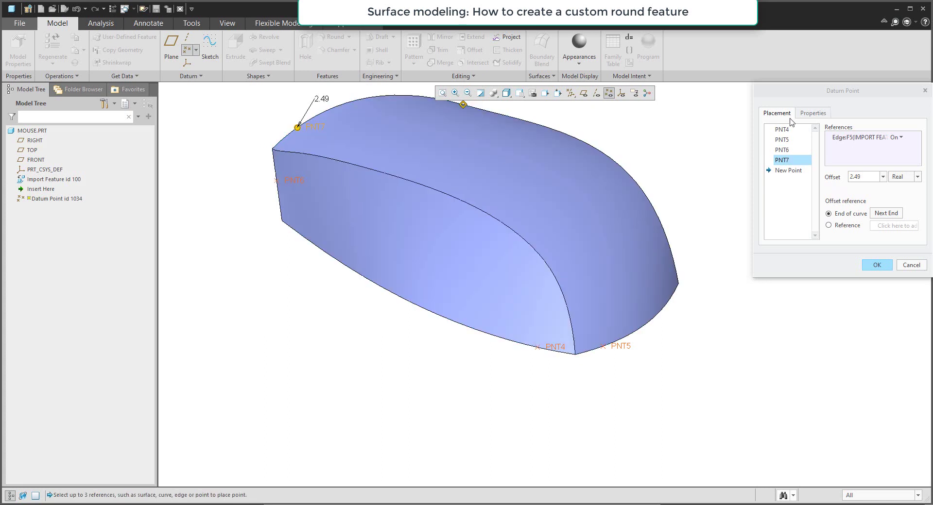
left_click(877, 265)
- Zoom to the corner and start a curve through points from PNT4 to PNT5
middle_click_drag(535, 374, 606, 422, "shift")
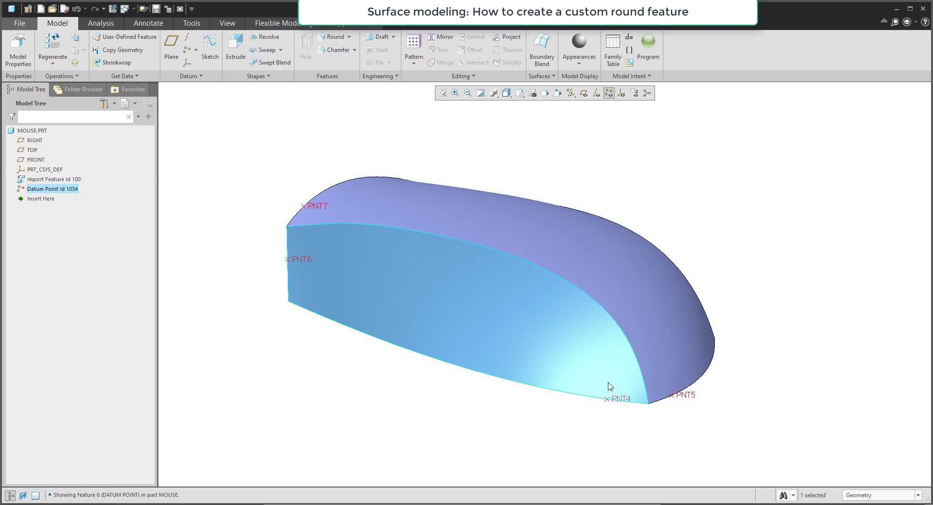
middle_click_drag(585, 419, 642, 401)
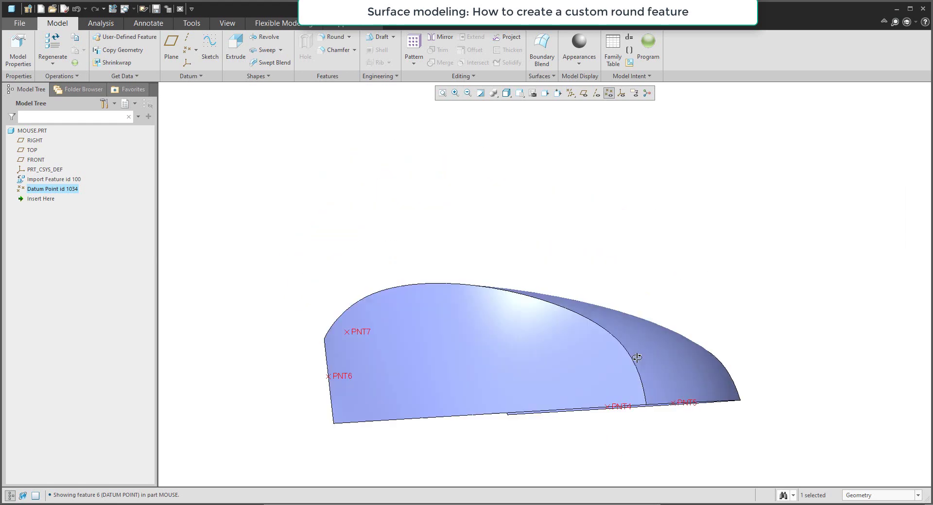
scroll(629, 289, "up", 5)
scroll(668, 401, "up", 3)
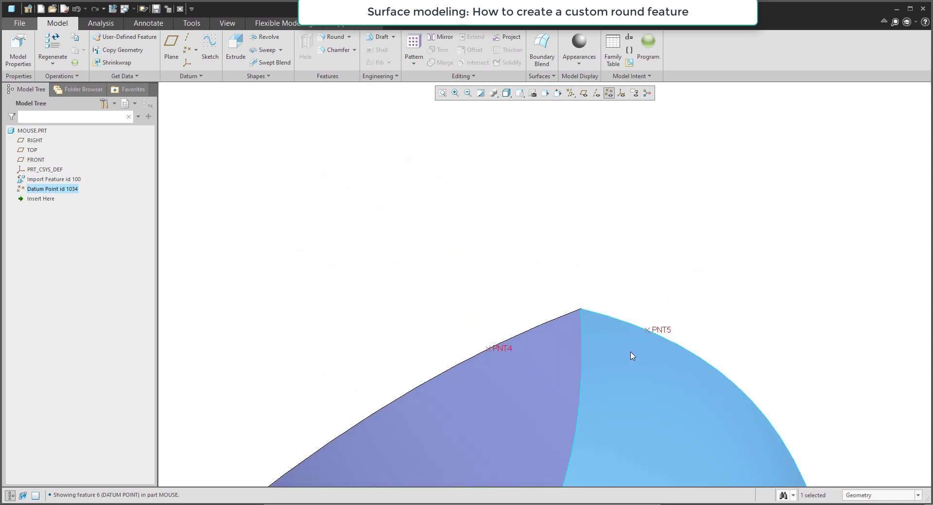
middle_click_drag(631, 355, 512, 214, "shift")
left_click(491, 211)
left_click(202, 79)
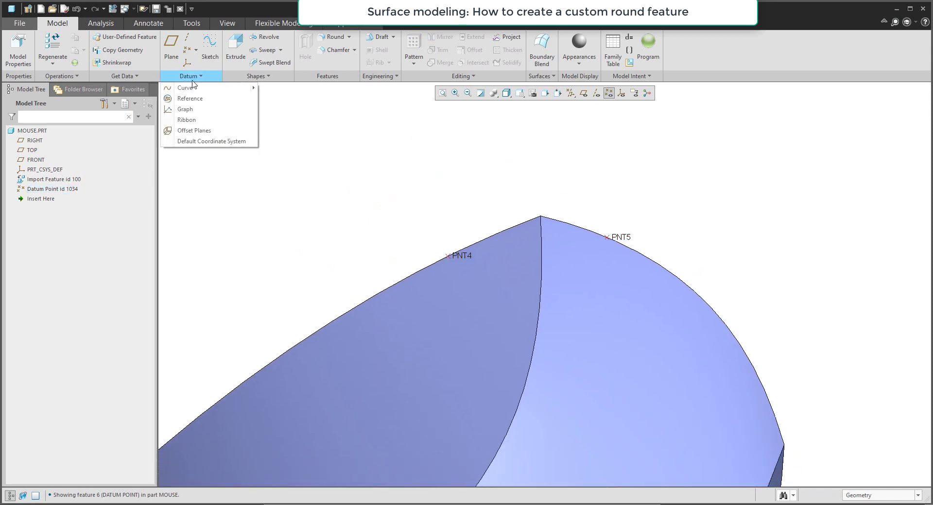
left_click(205, 89)
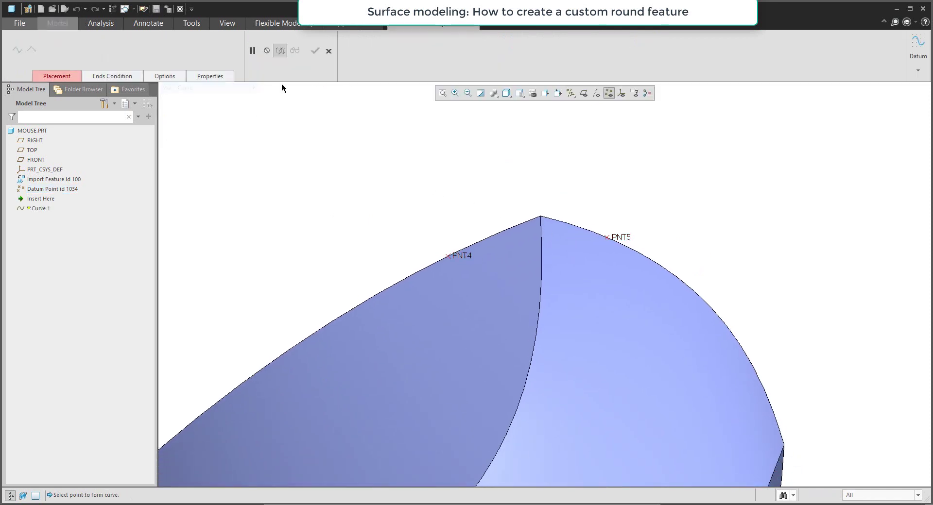
left_click(468, 258)
left_click(617, 240)
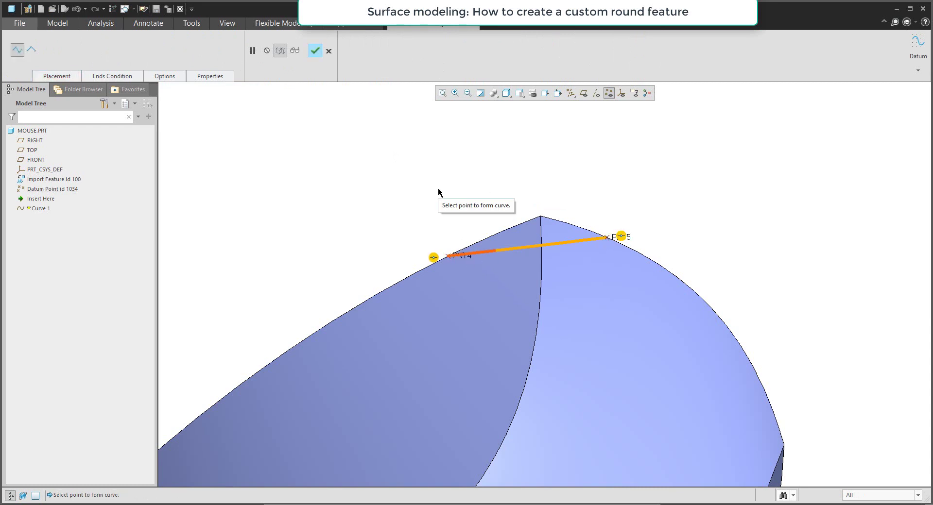
- Make both curve ends tangent to the adjoining body edges and finish Curve 1
right_click(435, 258)
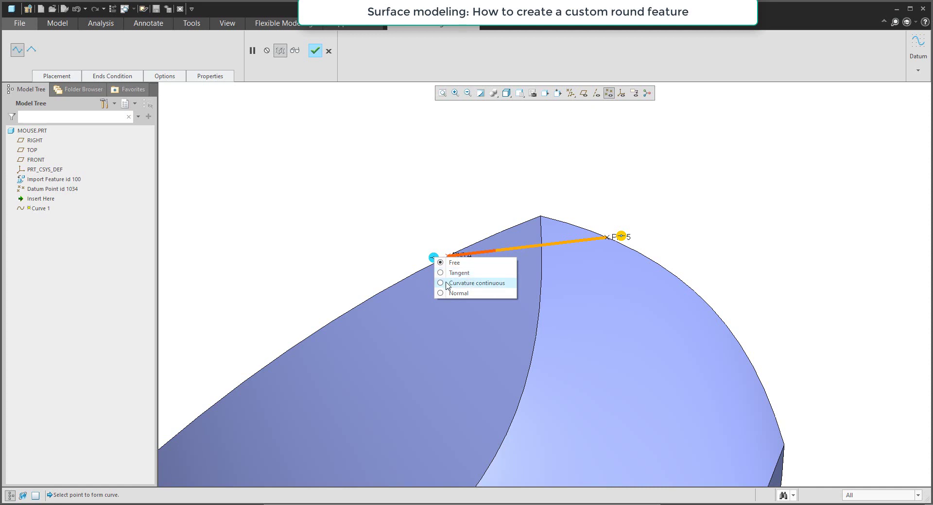
left_click(443, 273)
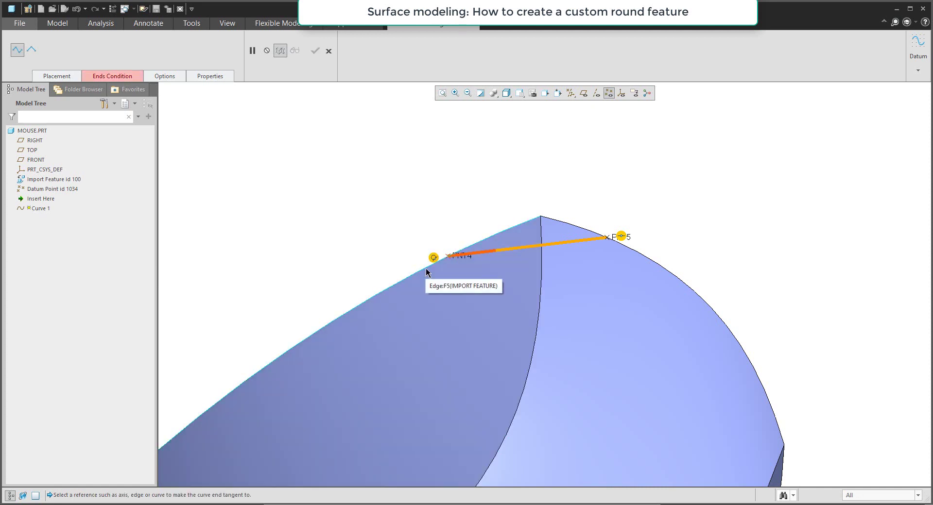
left_click(426, 273)
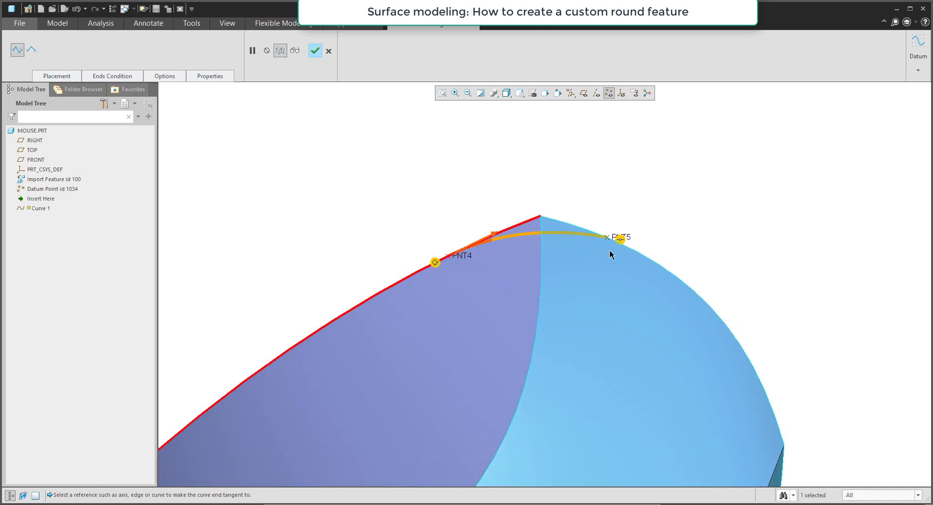
right_click(621, 240)
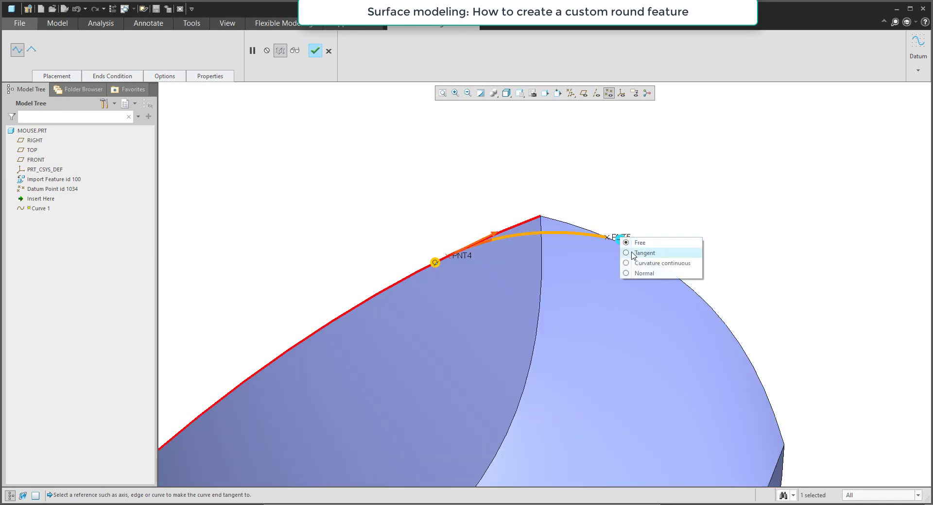
left_click(632, 253)
left_click(638, 257)
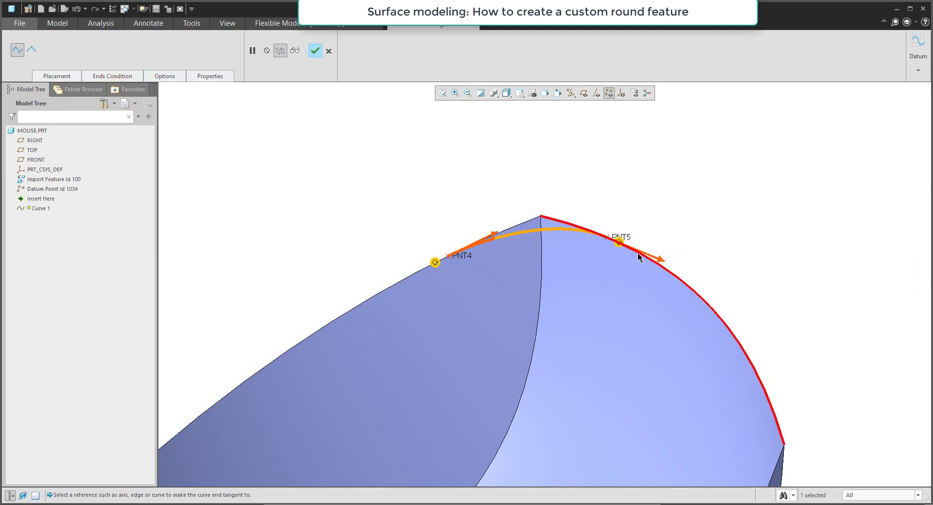
middle_click_drag(501, 194, 466, 220)
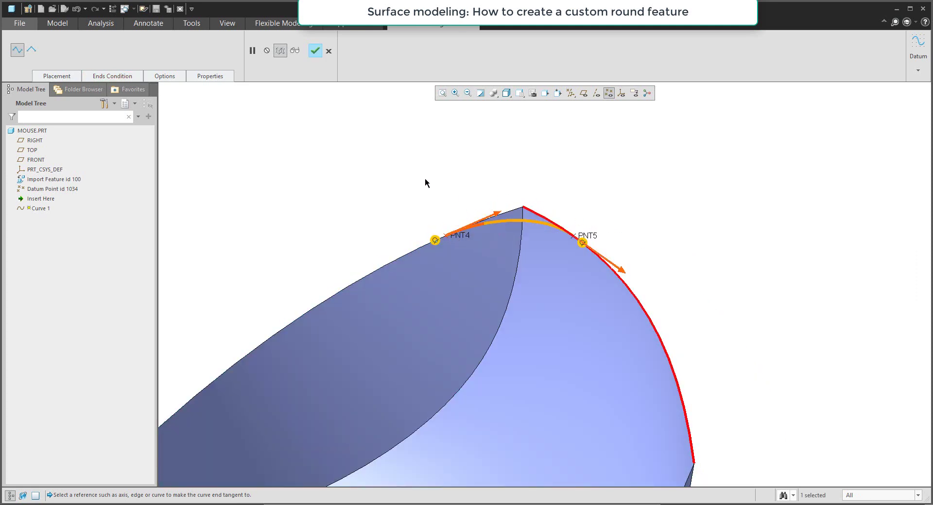
left_click(315, 50)
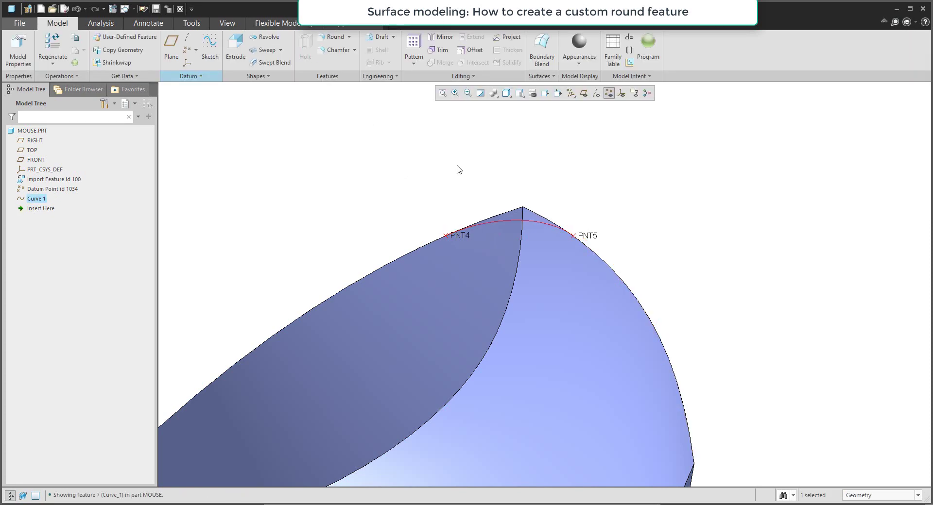
middle_click_drag(456, 169, 495, 185)
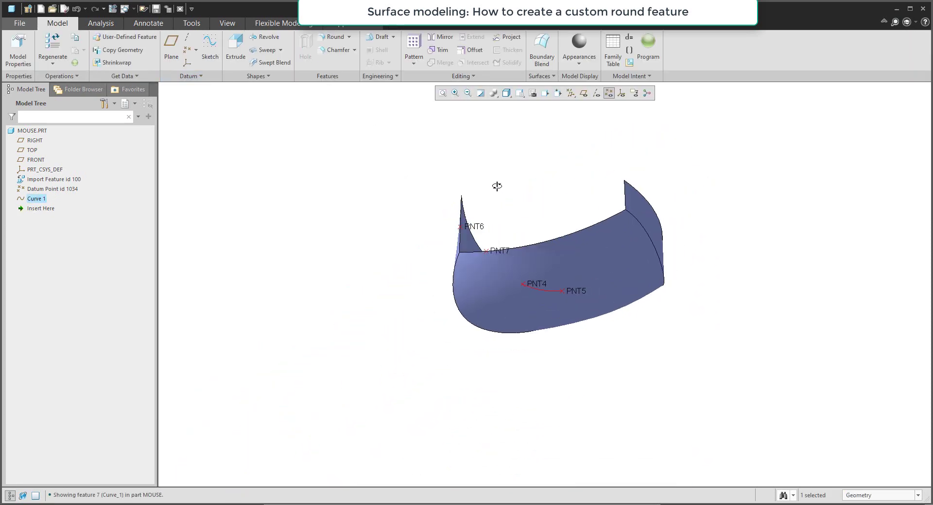
- Start a curve through points from PNT6 to PNT7
scroll(544, 231, "down", 6)
middle_click_drag(544, 231, 456, 187)
left_click(312, 156)
left_click(189, 76)
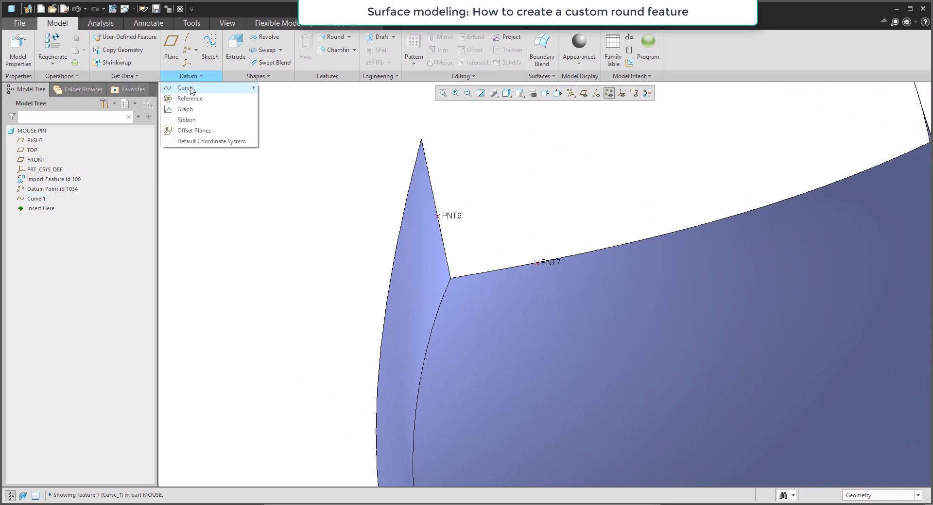
mouse_move(193, 87)
left_click(292, 88)
left_click(451, 216)
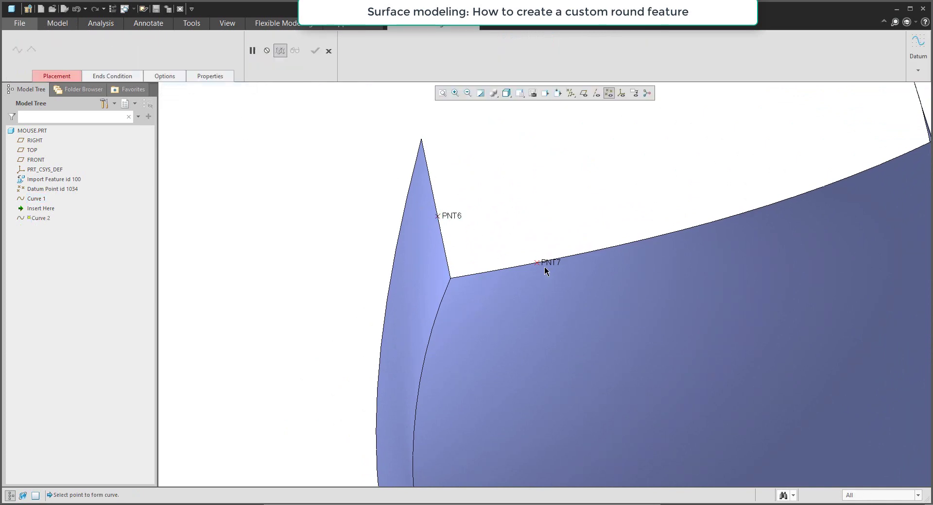
left_click(544, 263)
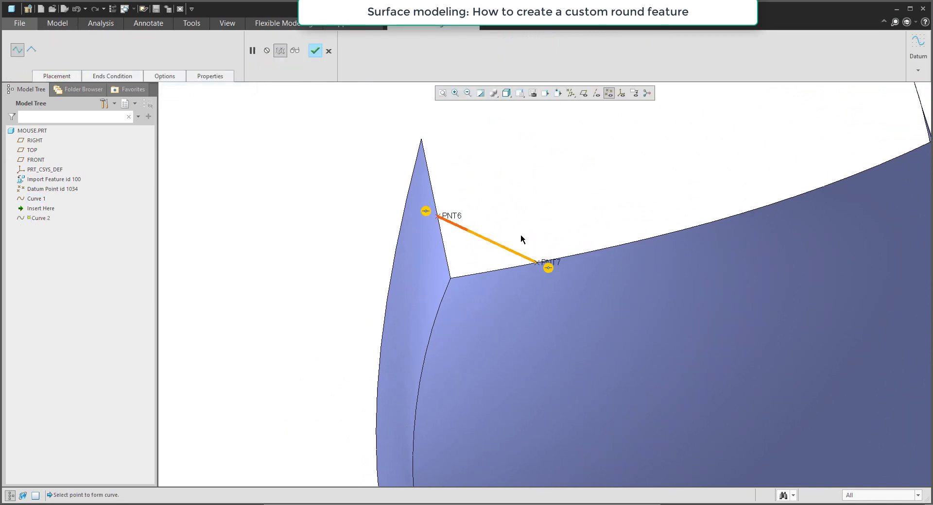
- Make the PNT6 end tangent to the side edge and PNT7 tangent to the top edge
right_click(425, 214)
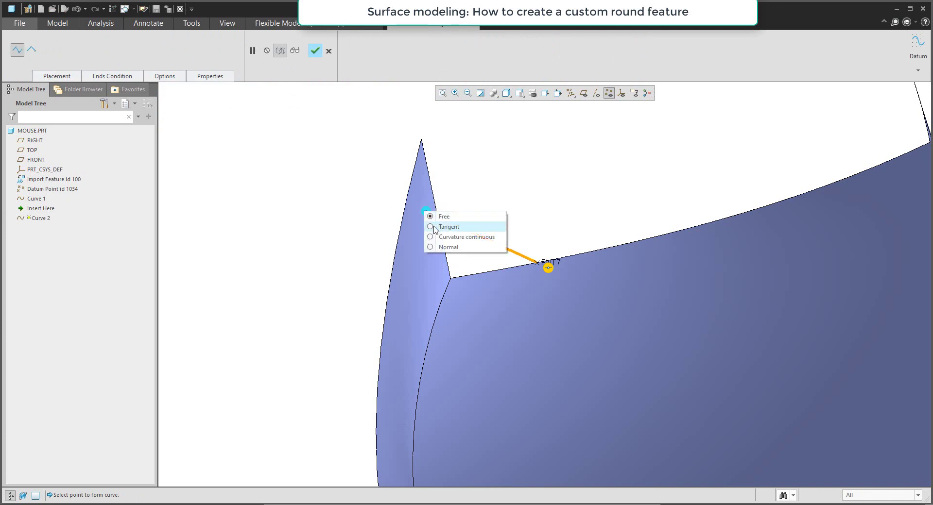
left_click(442, 227)
left_click(433, 196)
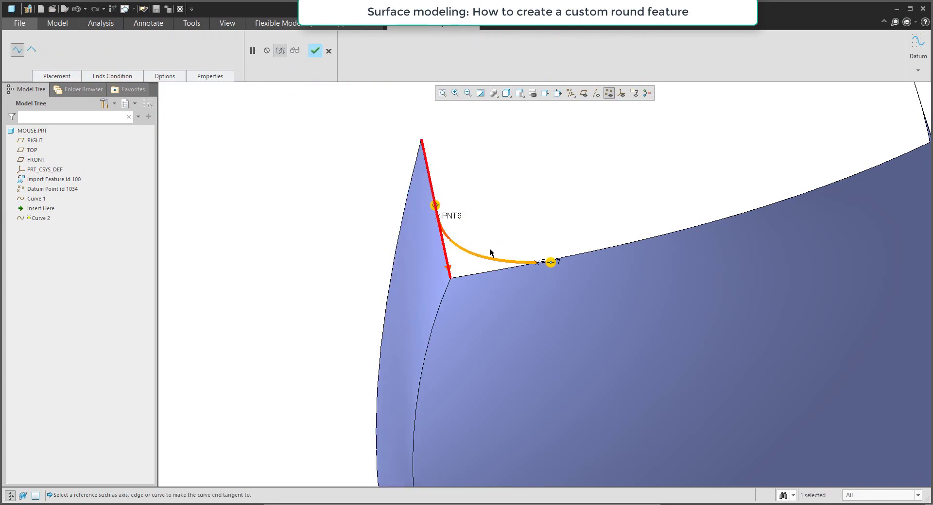
right_click(552, 264)
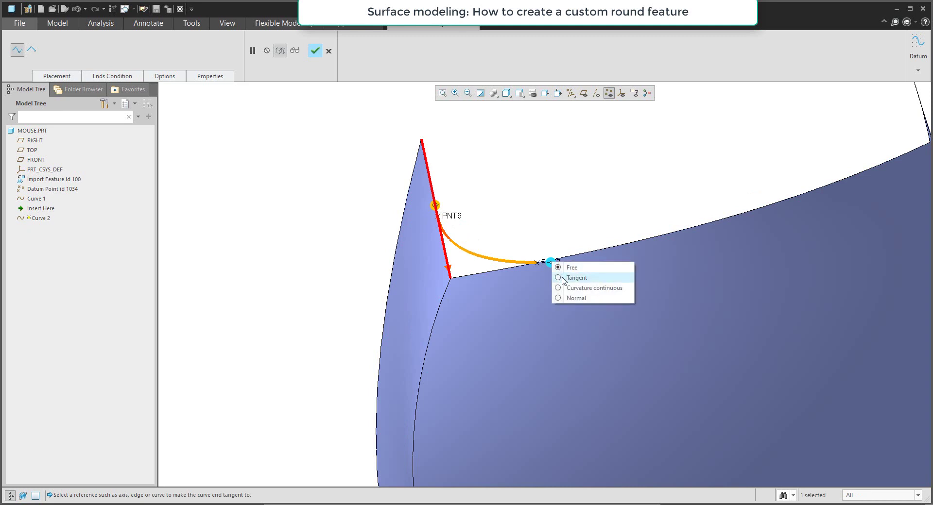
left_click(568, 276)
left_click(578, 253)
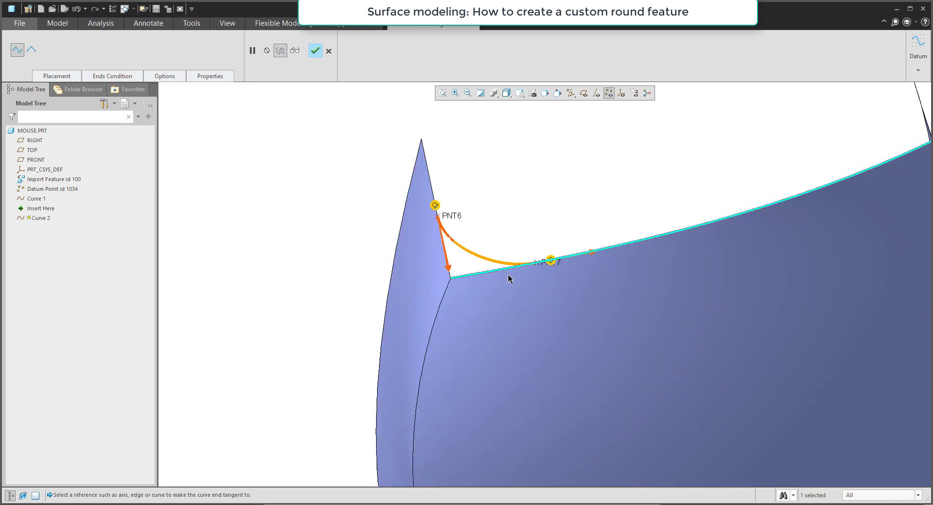
left_click(582, 258)
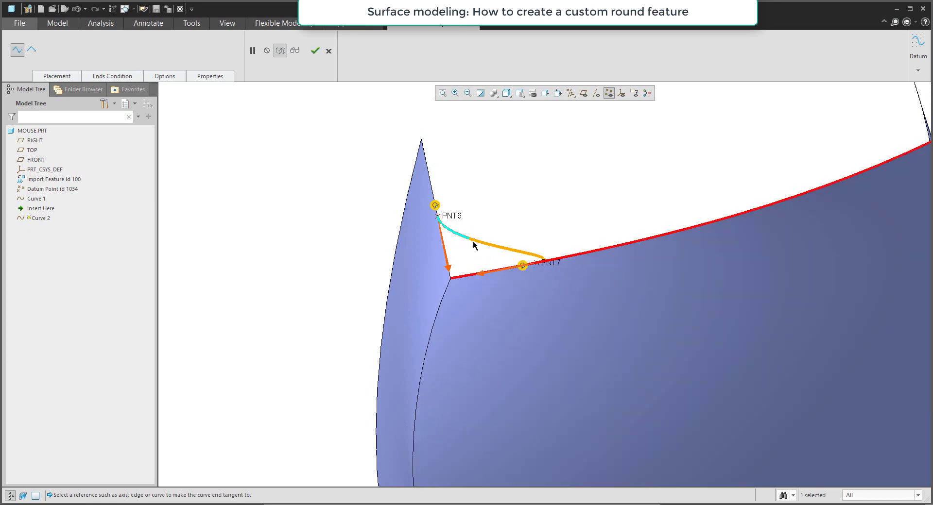
left_click(498, 275)
middle_click_drag(497, 275, 359, 238)
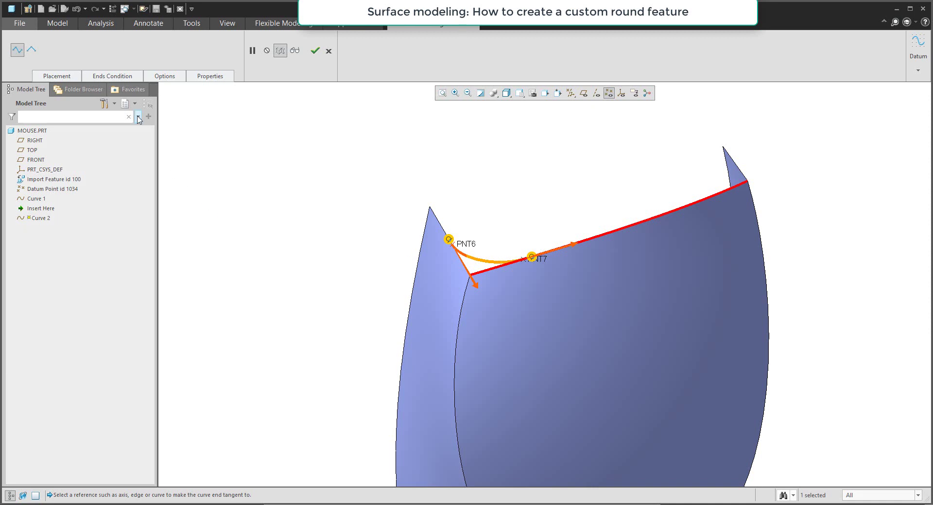
- Confirm Tangent for start and end points in Ends Condition and finish Curve 2
left_click(102, 79)
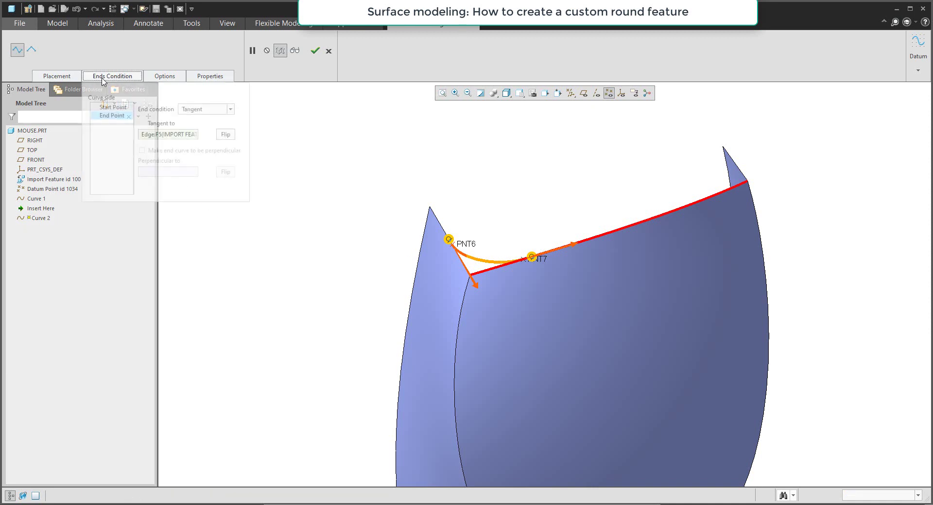
left_click(110, 108)
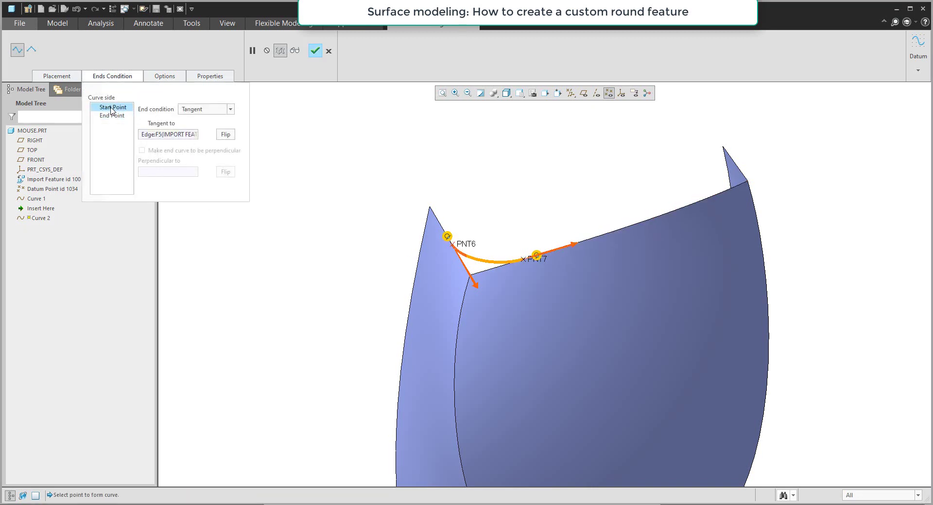
left_click(203, 110)
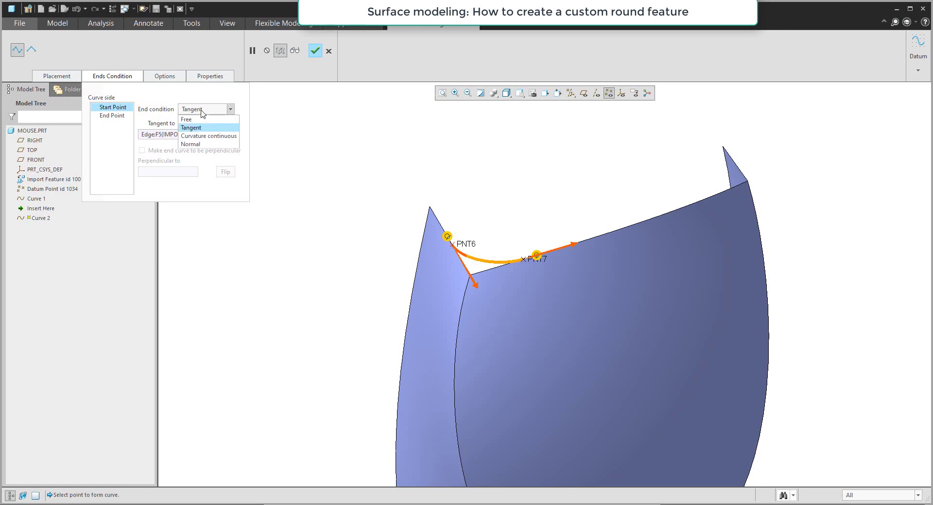
left_click(202, 112)
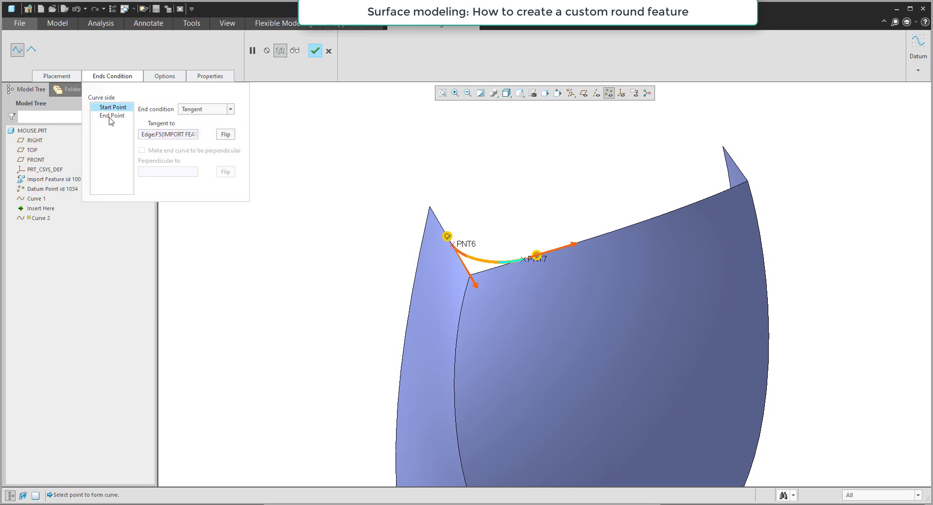
left_click(110, 117)
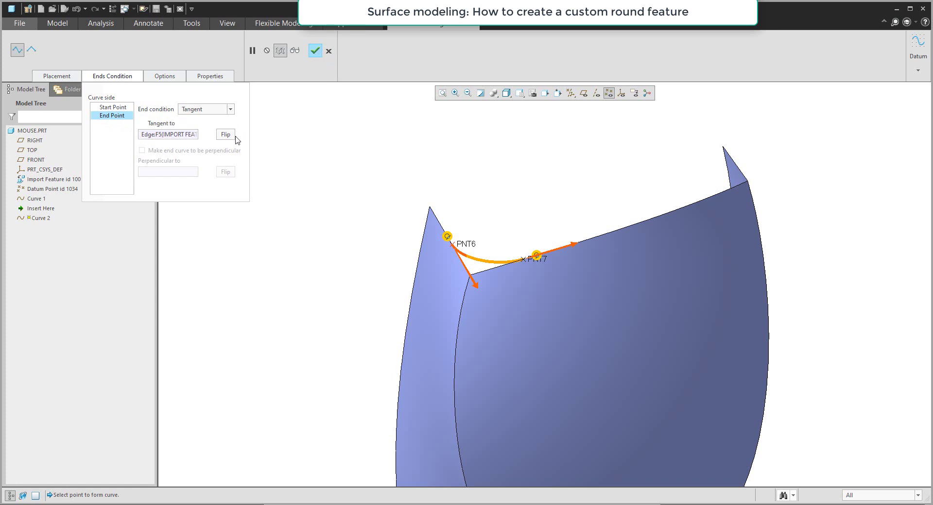
left_click(116, 121)
left_click(316, 51)
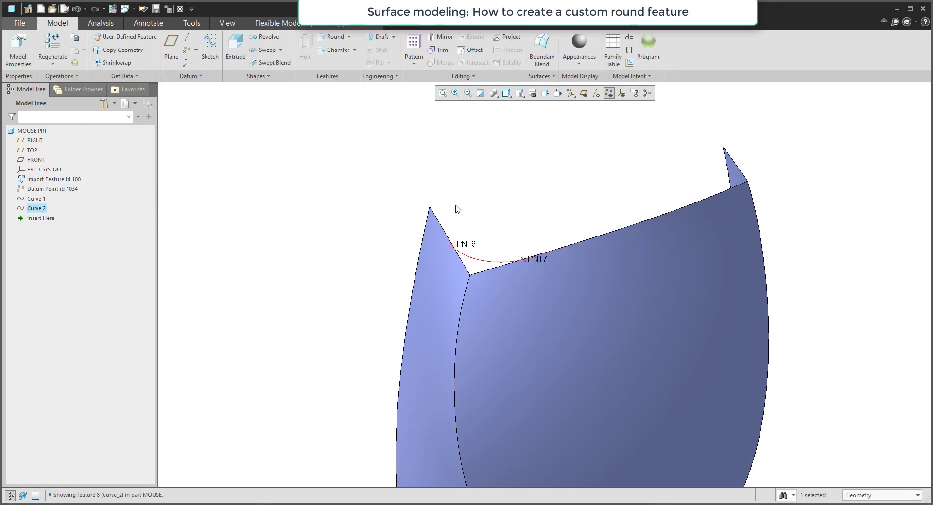
- Show datum planes, toggle datum points off and back on, and start a Project feature
middle_click_drag(455, 208, 491, 260)
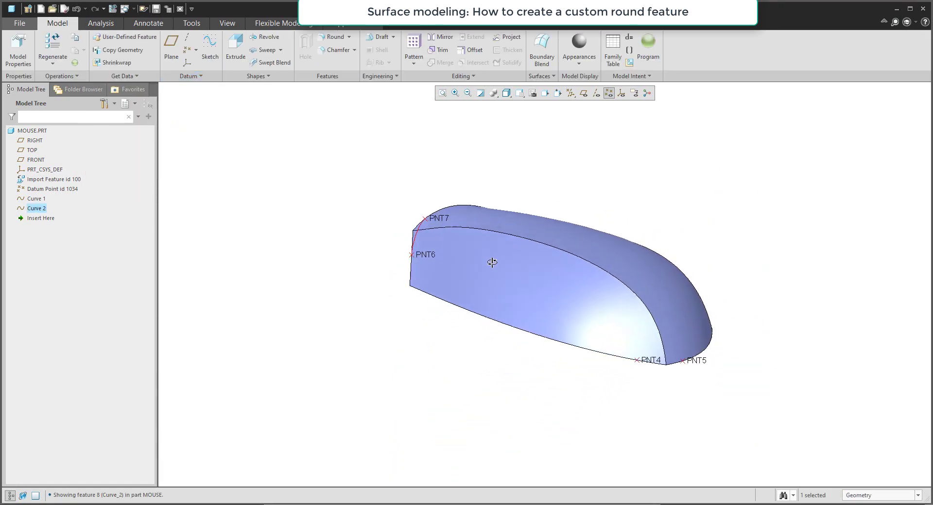
left_click(583, 93)
left_click(609, 92)
mouse_move(520, 151)
middle_mouse_down()
mouse_move(527, 146)
mouse_move(527, 154)
middle_mouse_up()
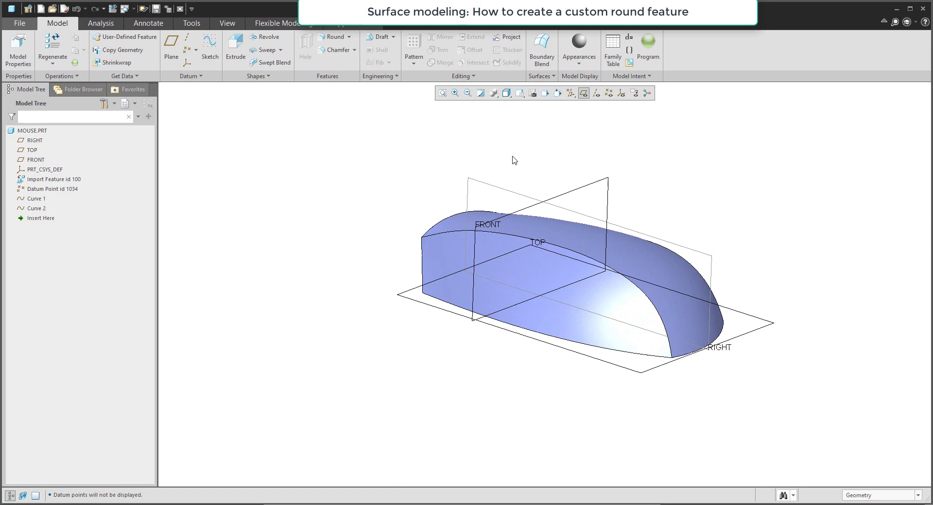
left_click(608, 93)
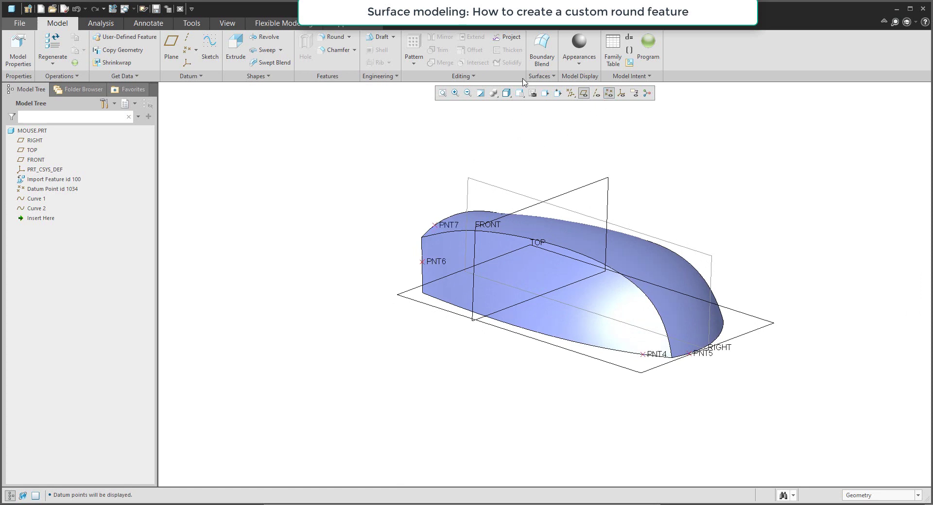
left_click(510, 38)
- Set the projection type to Project a sketch and place it on the RIGHT plane
left_click(60, 77)
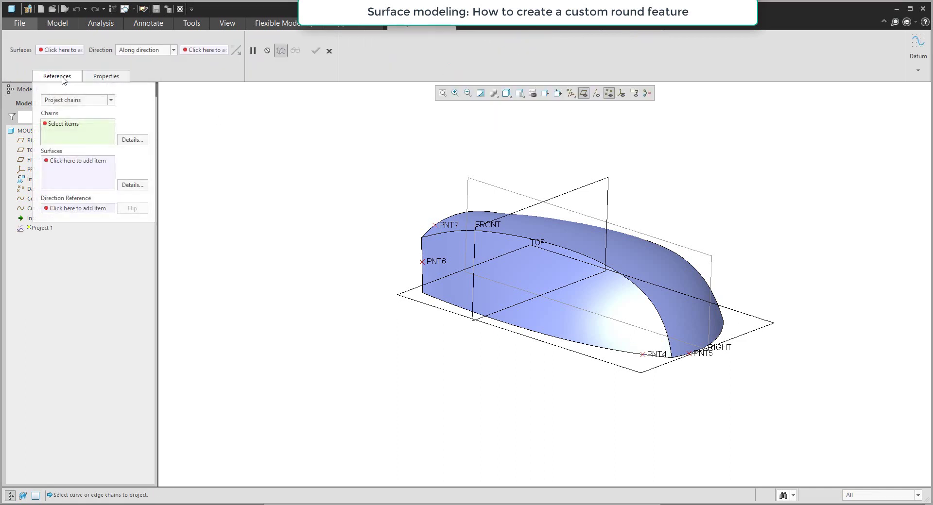
left_click(76, 100)
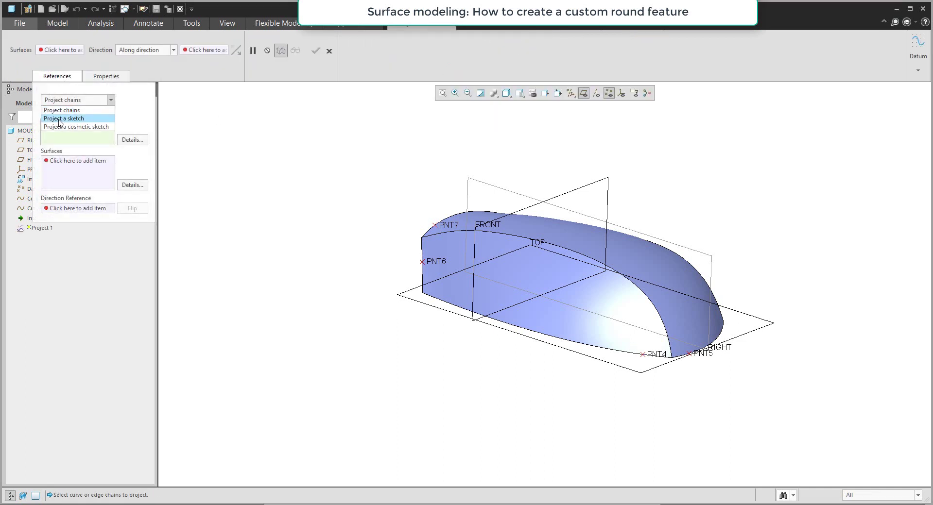
left_click(59, 121)
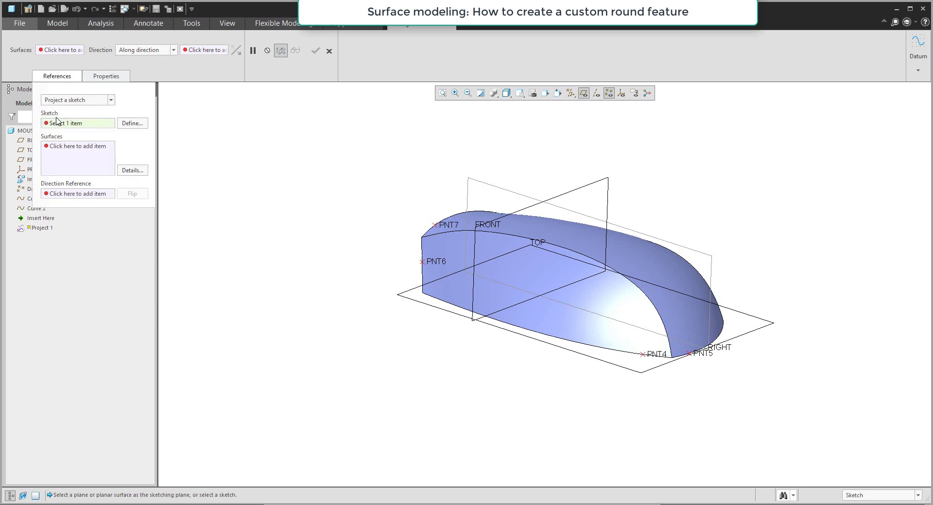
left_click(134, 121)
left_click(501, 187)
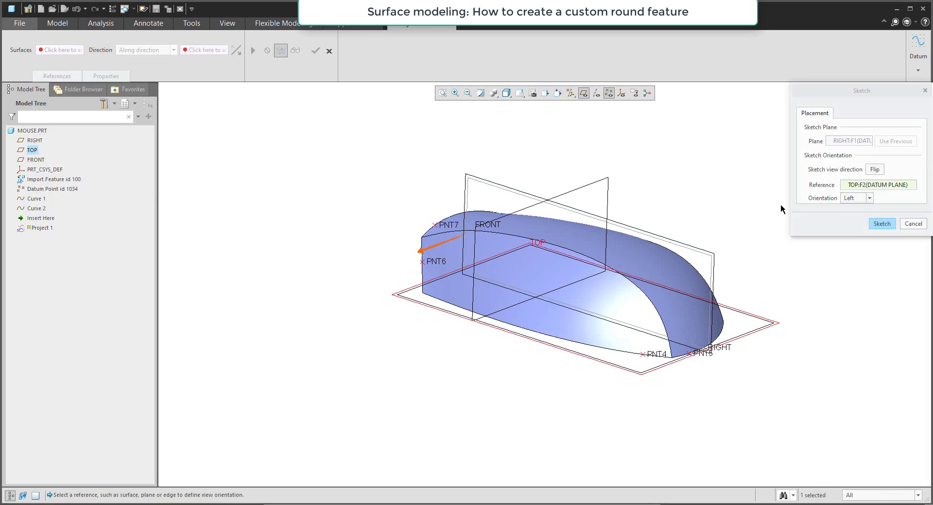
left_click(881, 225)
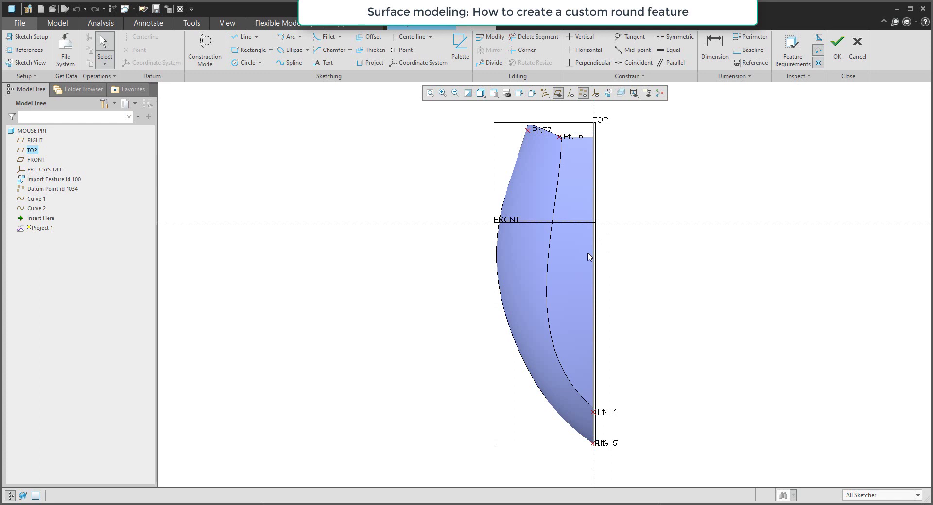
- Set the sketch orientation reference to Top and flip the viewing direction
left_click(15, 38)
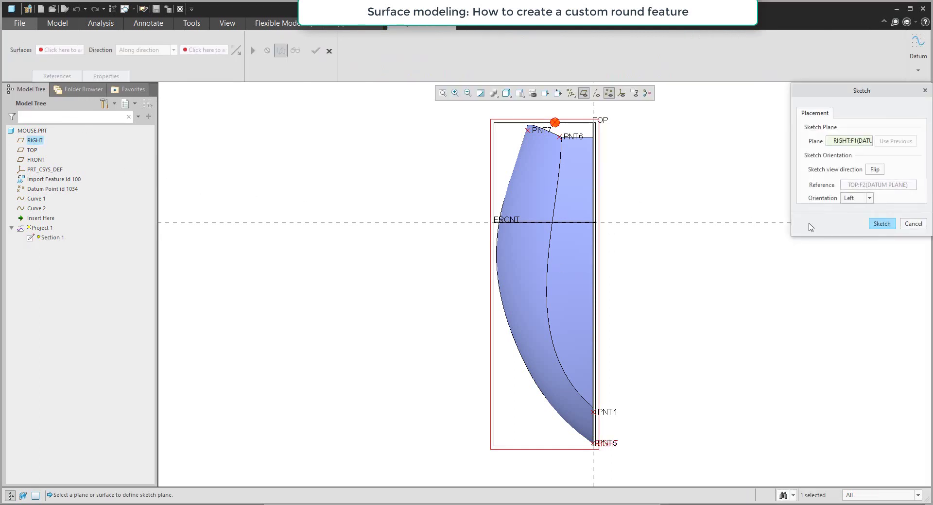
left_click(869, 198)
left_click(849, 208)
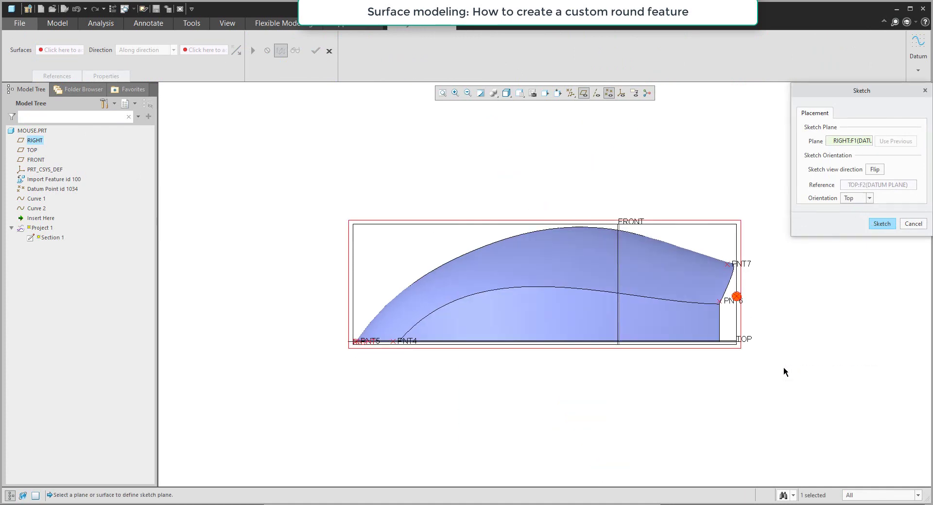
left_click(877, 224)
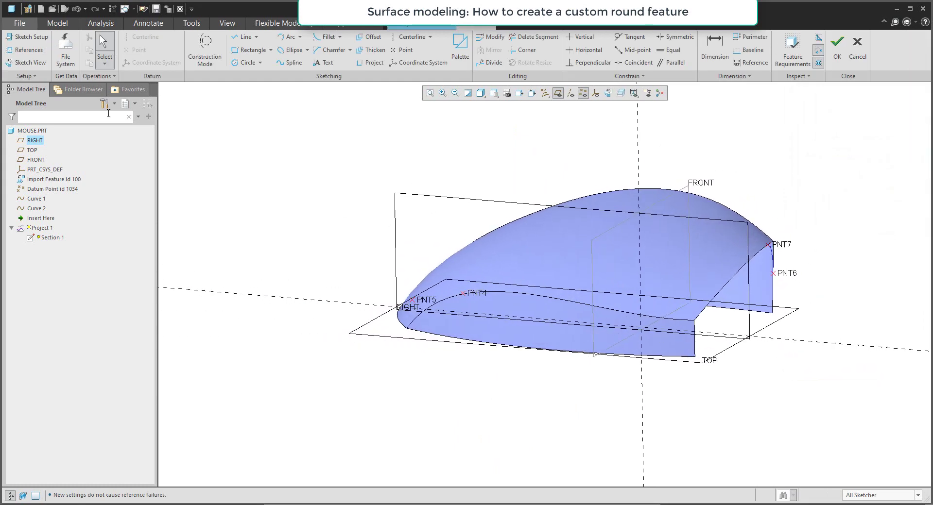
left_click(27, 37)
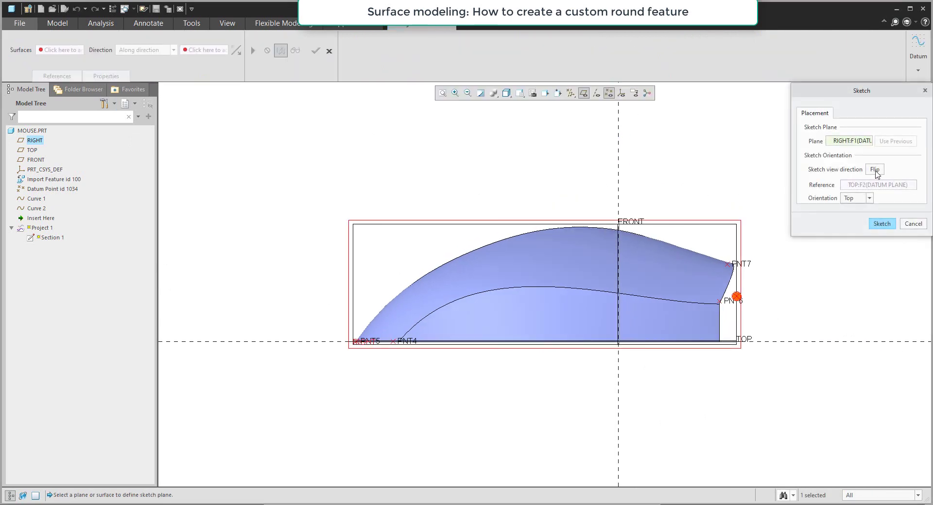
left_click(874, 170)
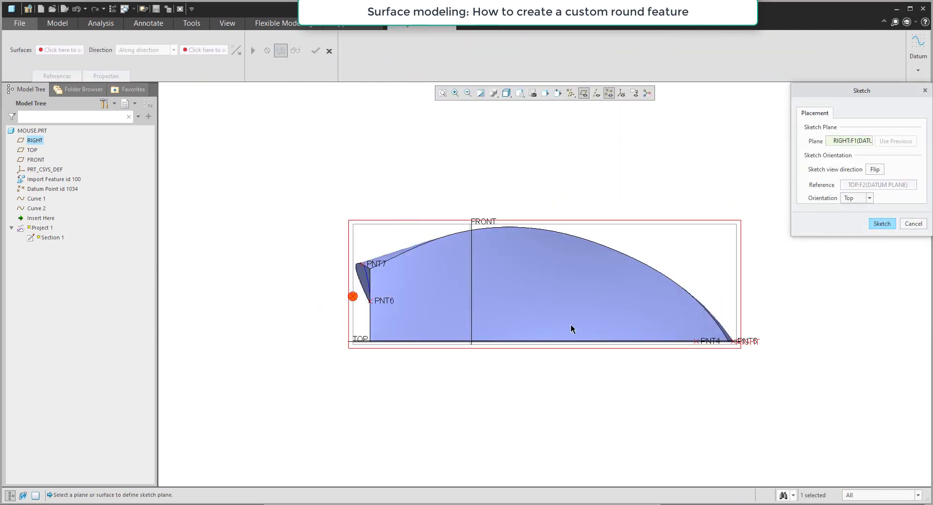
key("ctrl+d")
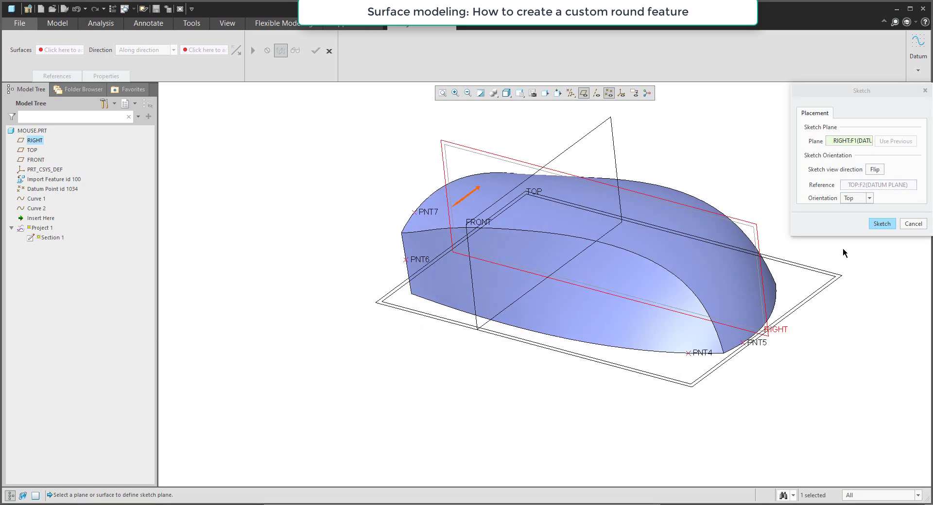
left_click(882, 224)
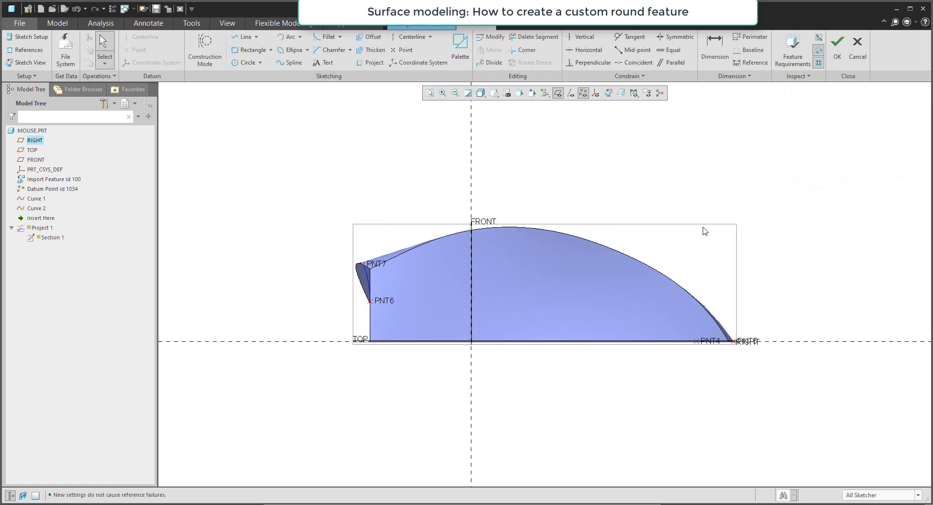
- Reference only PNT6 and PNT4, removing TOP and FRONT, then hide planes and view face-on
key("ctrl+d")
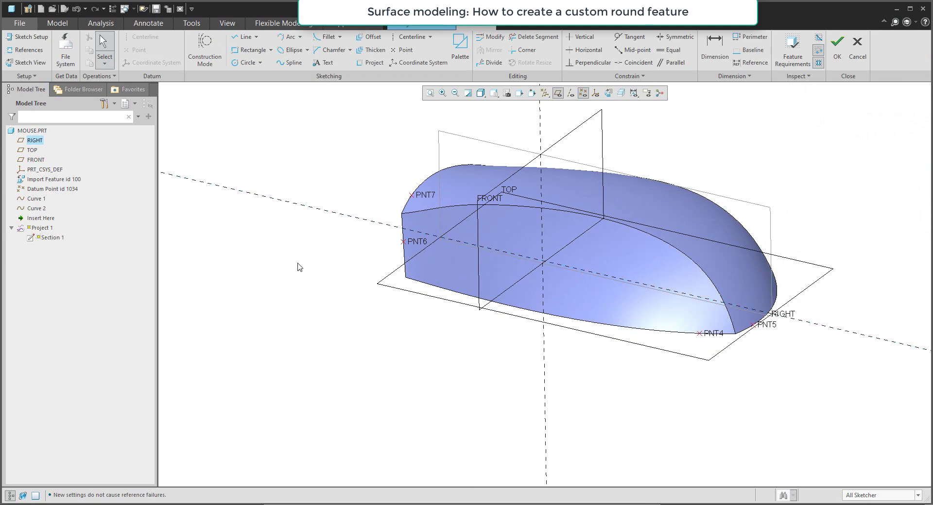
left_click(28, 50)
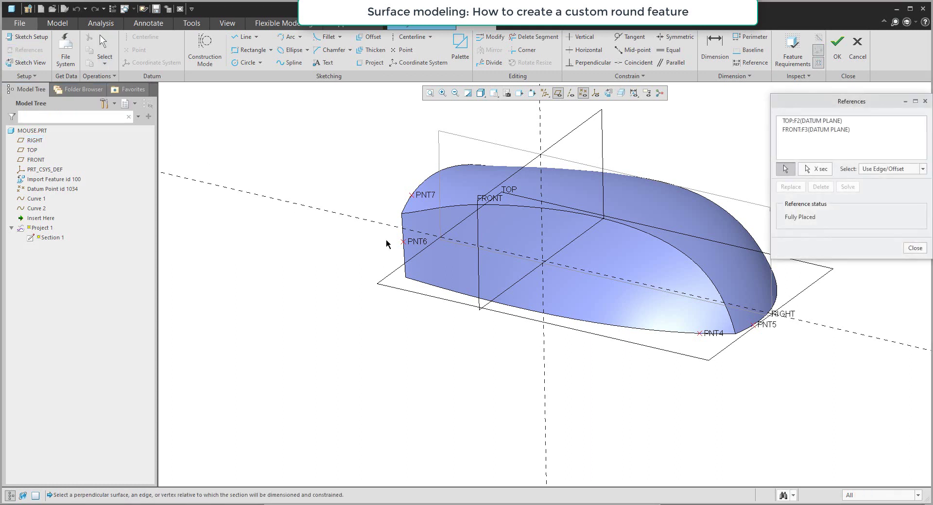
left_click(416, 246)
left_click(711, 334)
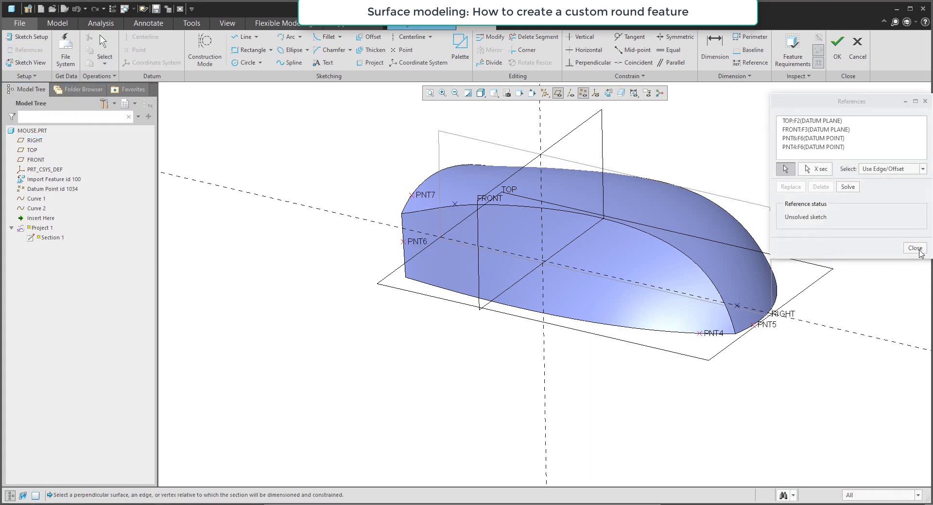
left_click(790, 121)
left_click(788, 130, "ctrl")
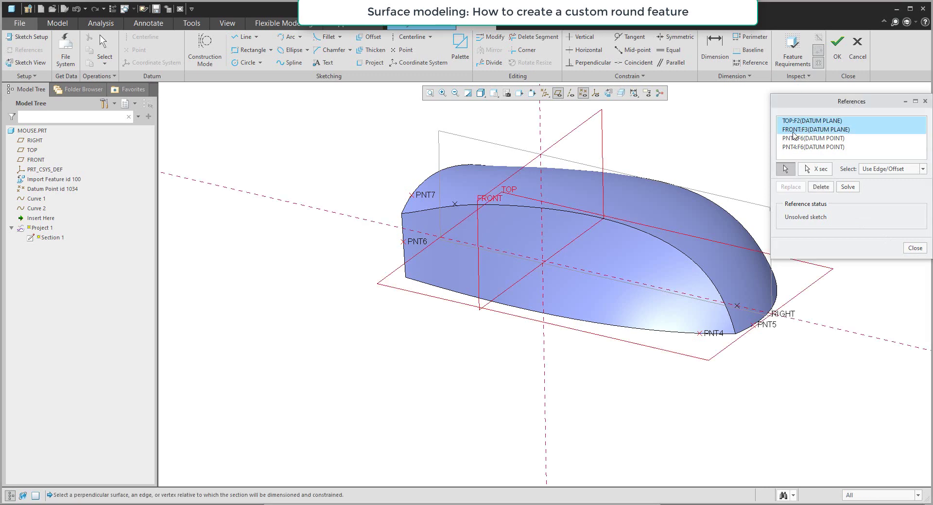
left_click(821, 186)
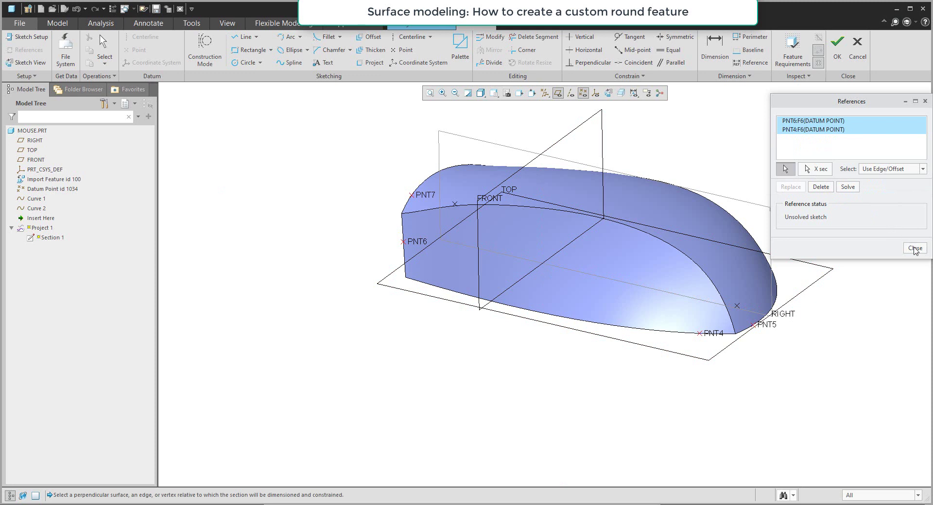
left_click(915, 248)
left_click(558, 93)
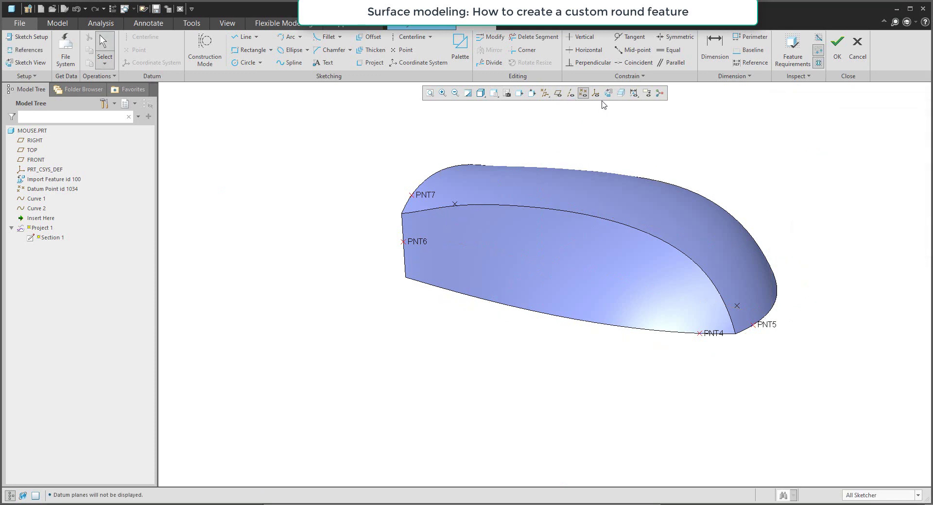
left_click(609, 94)
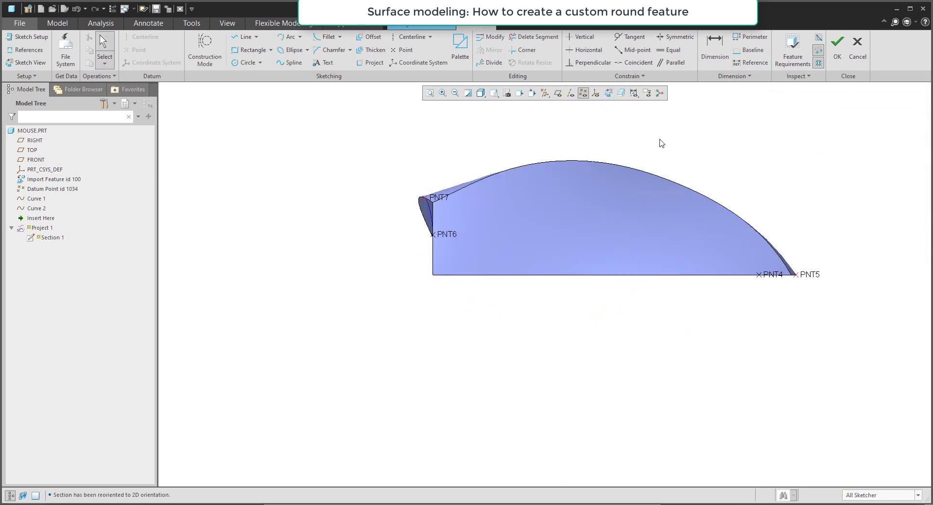
- Sketch a spline from the PNT6 corner along the profile top to the bottom vertex and accept the sketch
left_click(583, 93)
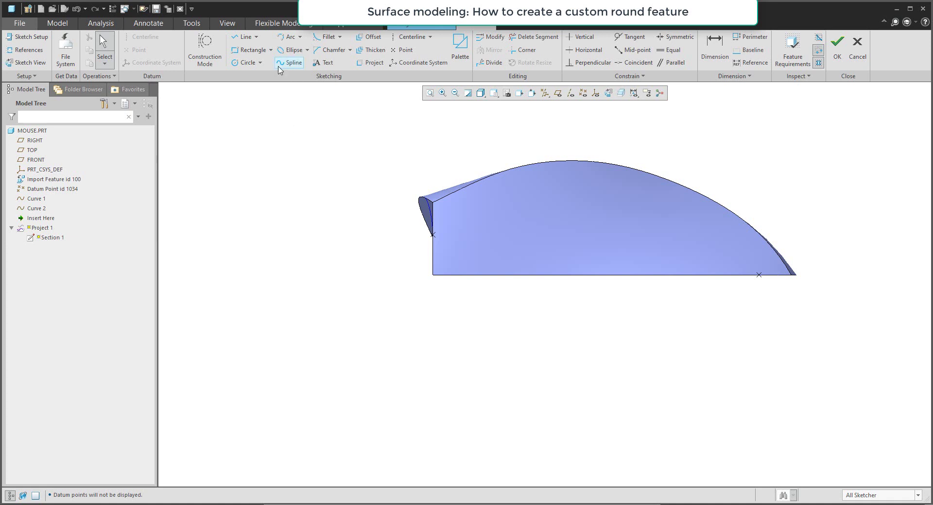
left_click(290, 63)
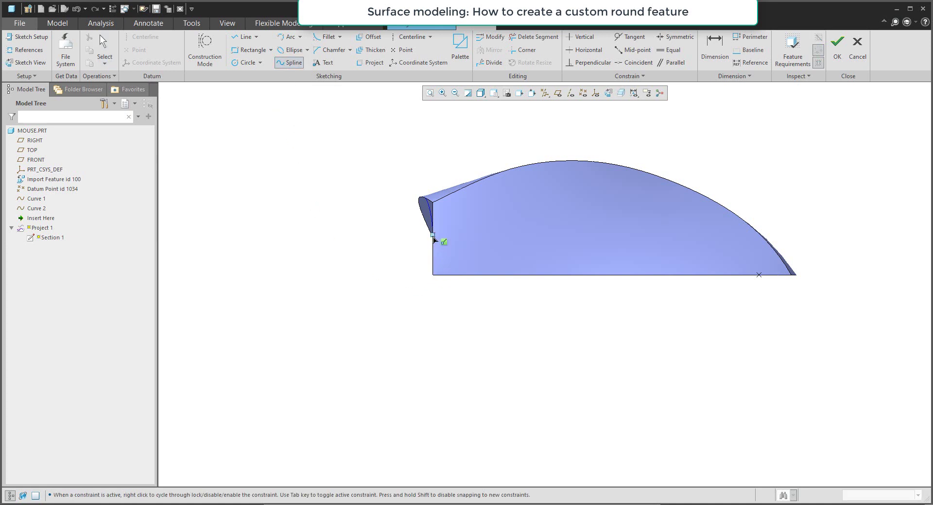
left_click(432, 235)
left_click(554, 190)
left_click(620, 195)
left_click(670, 210)
left_click(700, 226)
left_click(732, 249)
left_click(759, 275)
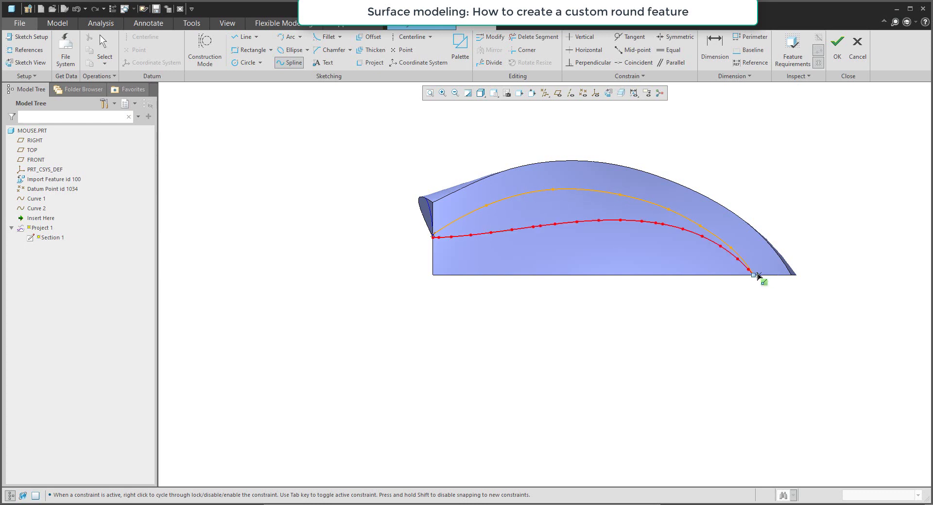
middle_click(761, 290)
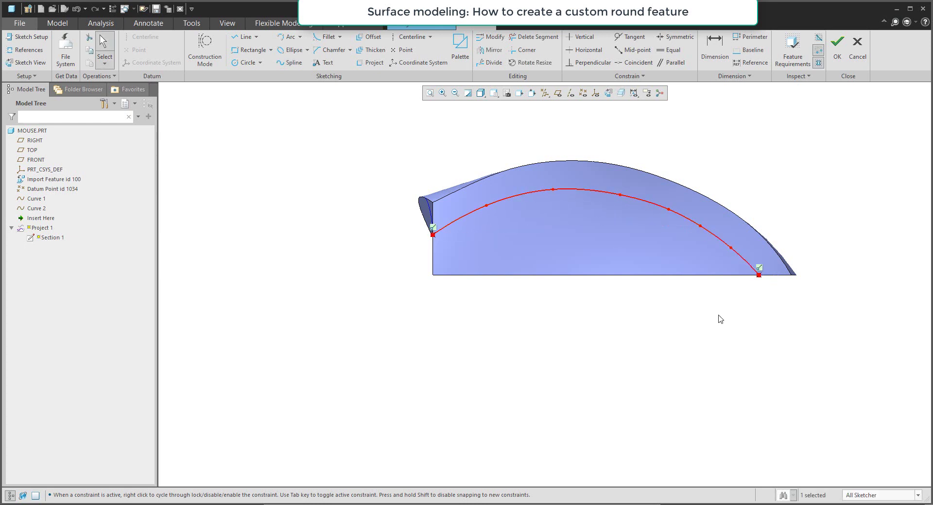
middle_click_drag(719, 318, 633, 327)
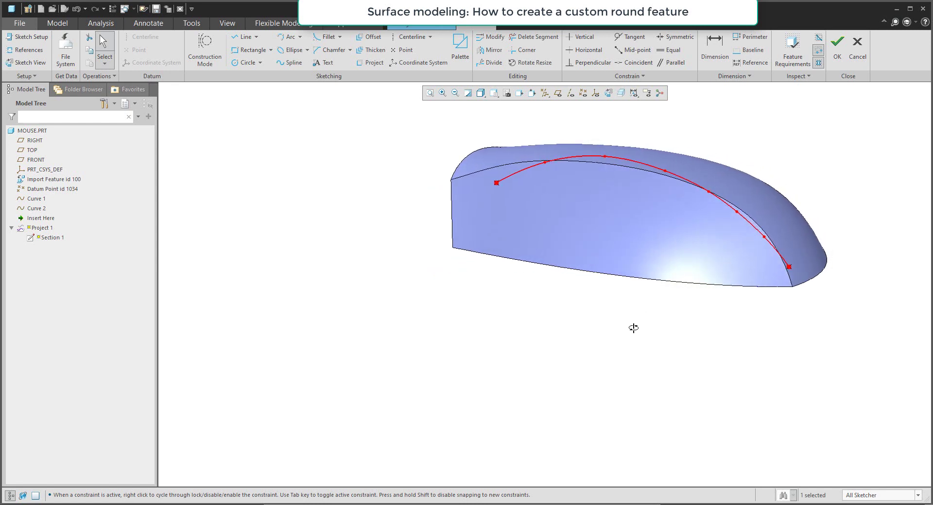
left_click(835, 53)
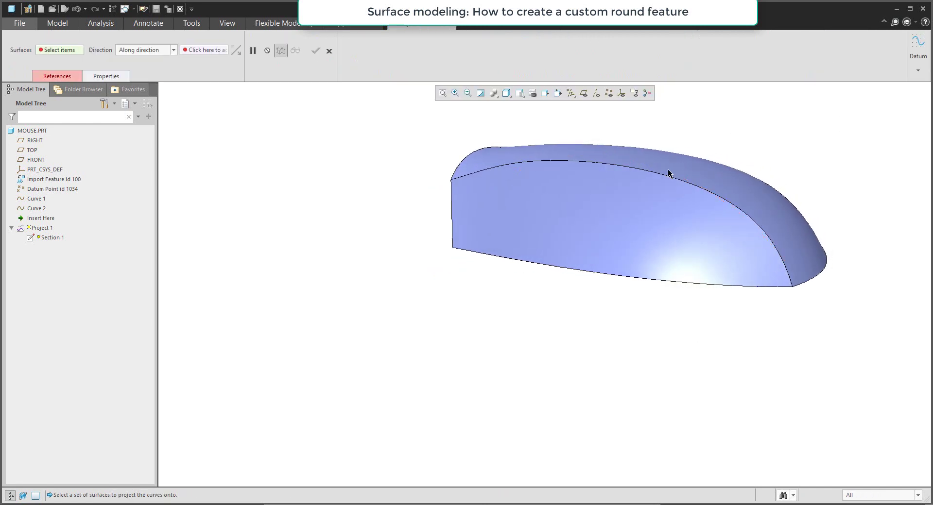
- Select the mouse's side surface as the projection target
left_click(608, 95)
middle_click_drag(549, 145, 391, 255)
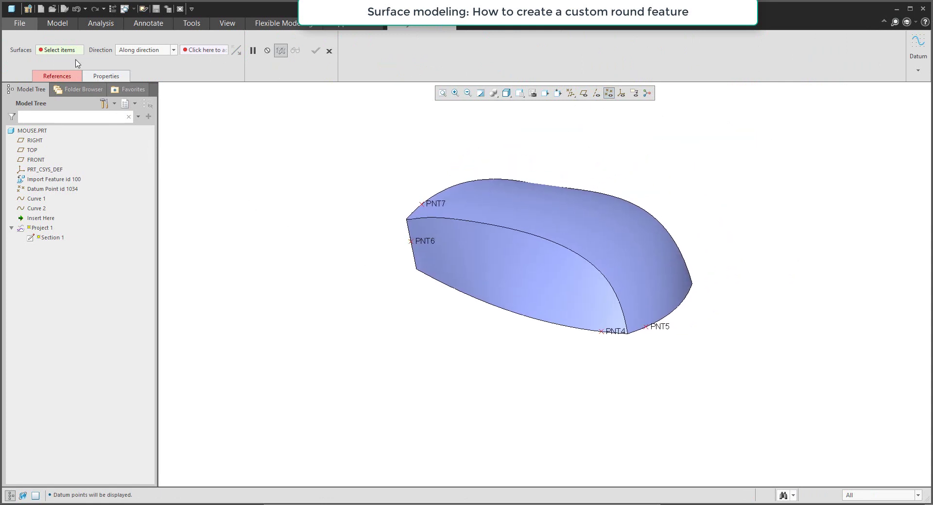
left_click(48, 50)
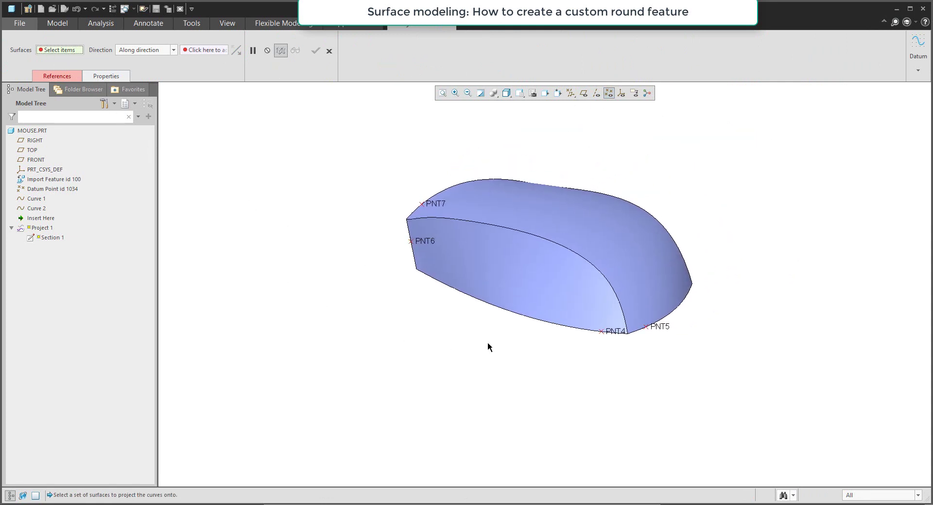
left_click(509, 288)
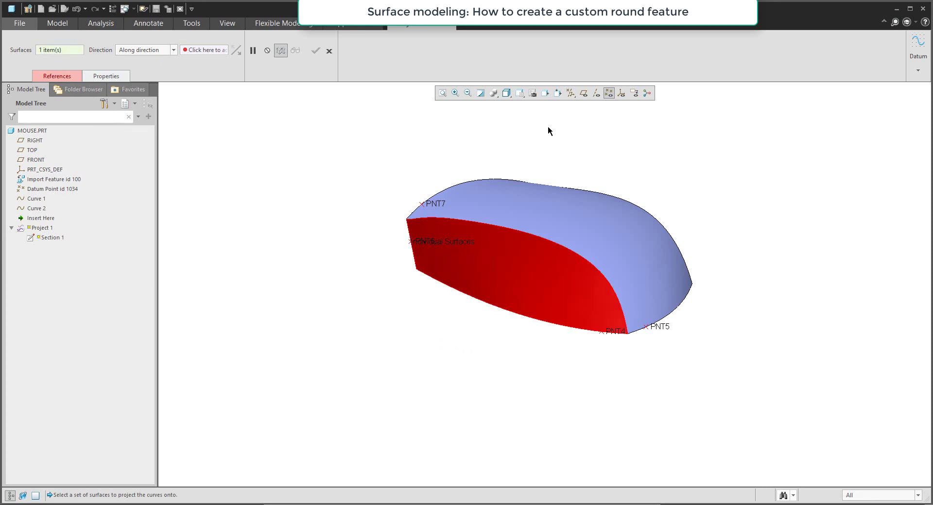
- Use the RIGHT plane as projection direction and apply Project 1
left_click(583, 93)
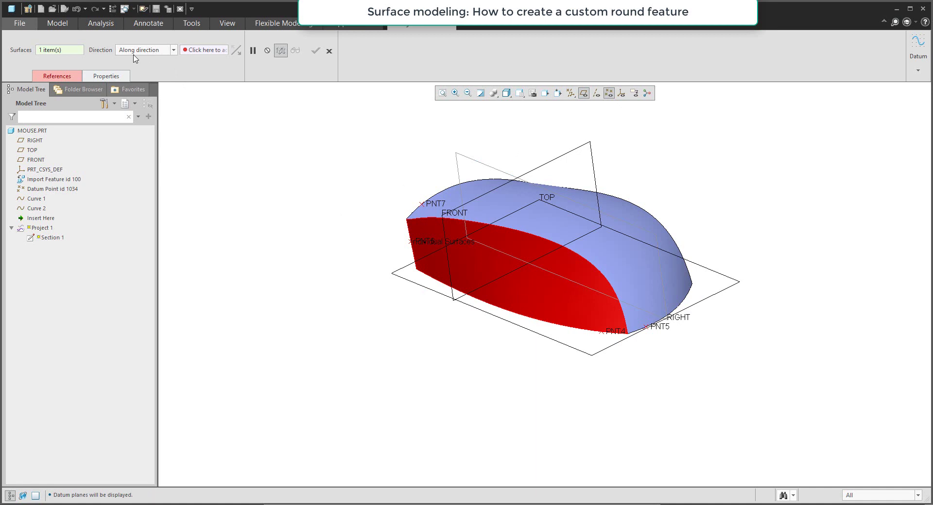
left_click(202, 51)
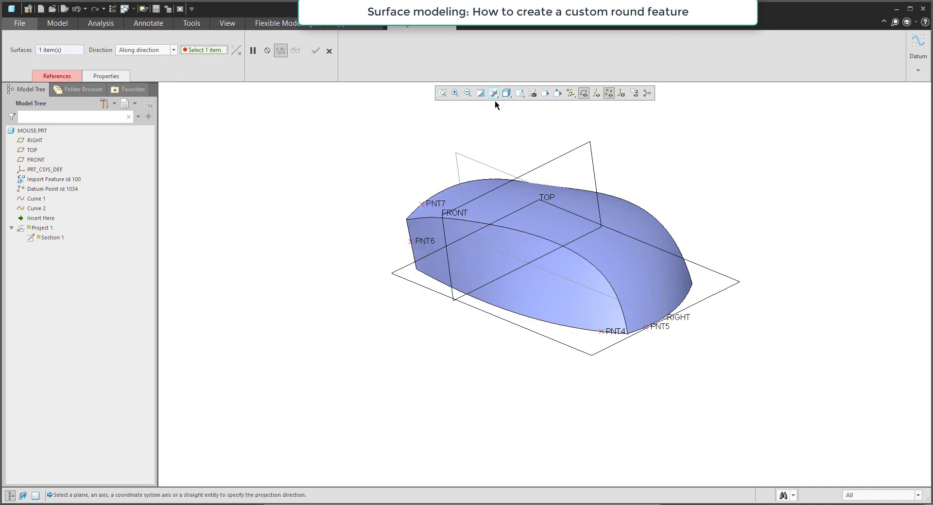
left_click(488, 166)
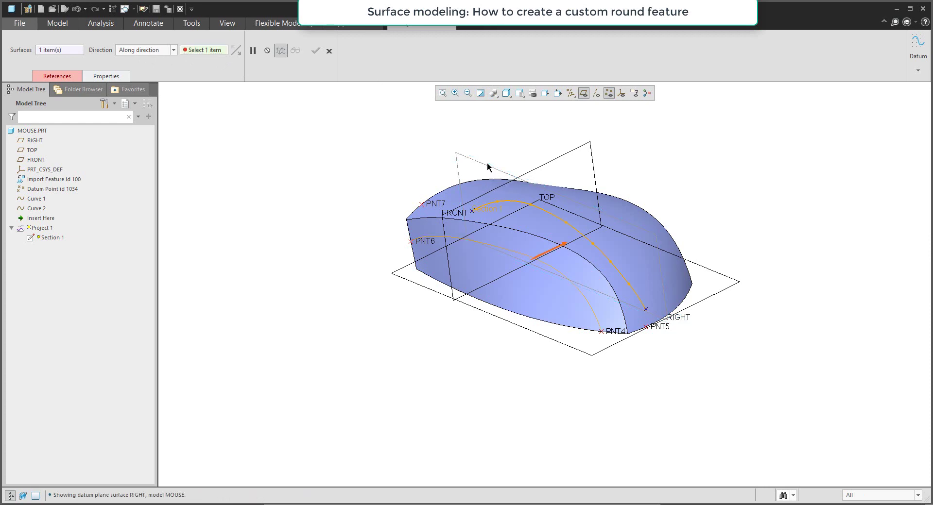
mouse_move(476, 199)
middle_mouse_down()
mouse_move(492, 195)
mouse_move(481, 210)
middle_mouse_up()
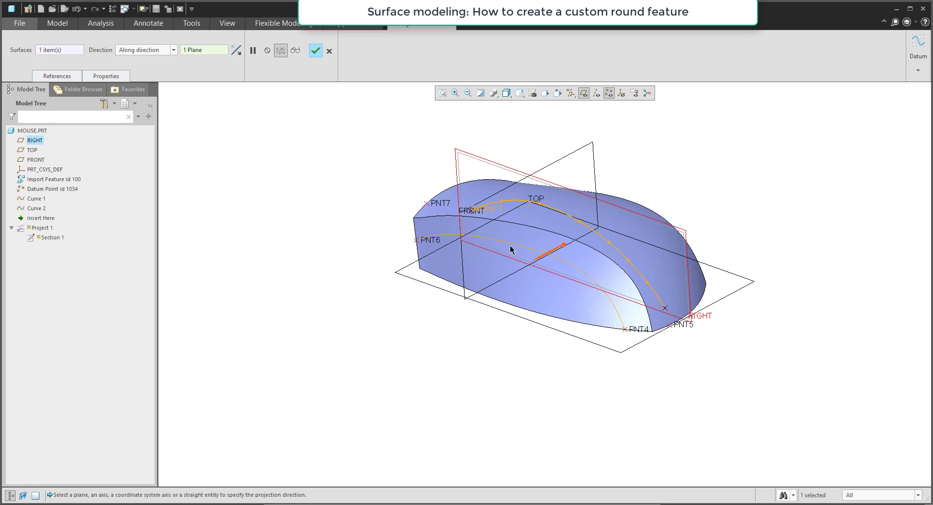
left_click(315, 52)
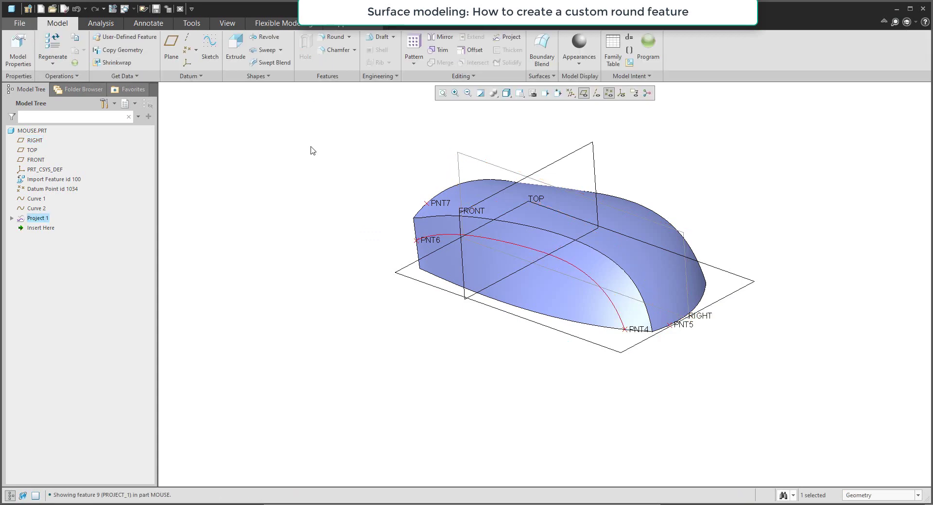
middle_click_drag(333, 212, 466, 354, "shift")
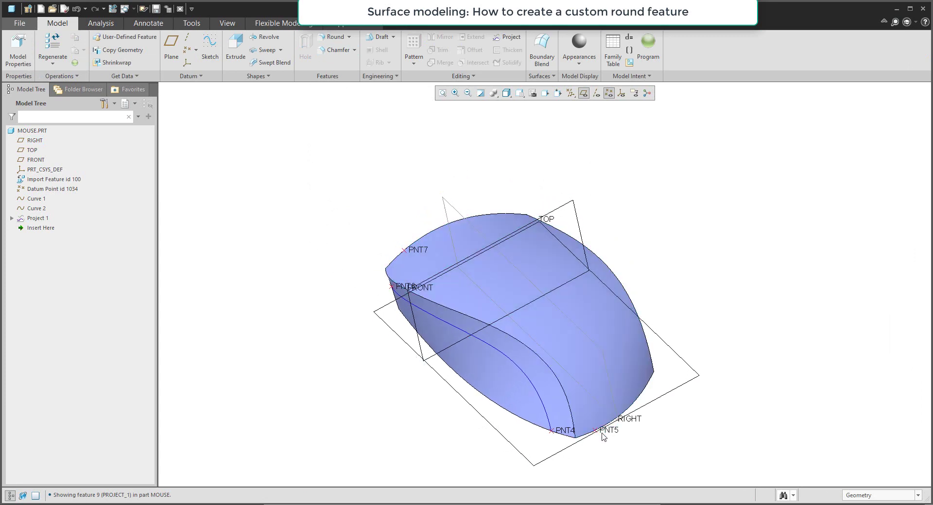
scroll(394, 204, "up", 3)
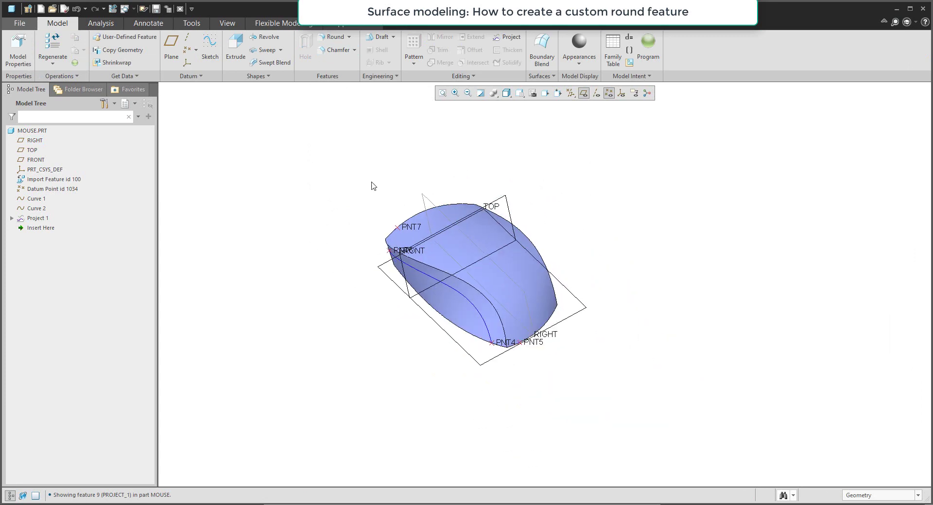
scroll(359, 170, "up", 1)
- Start a second Project feature with a sketch placed on the TOP plane
left_click(503, 39)
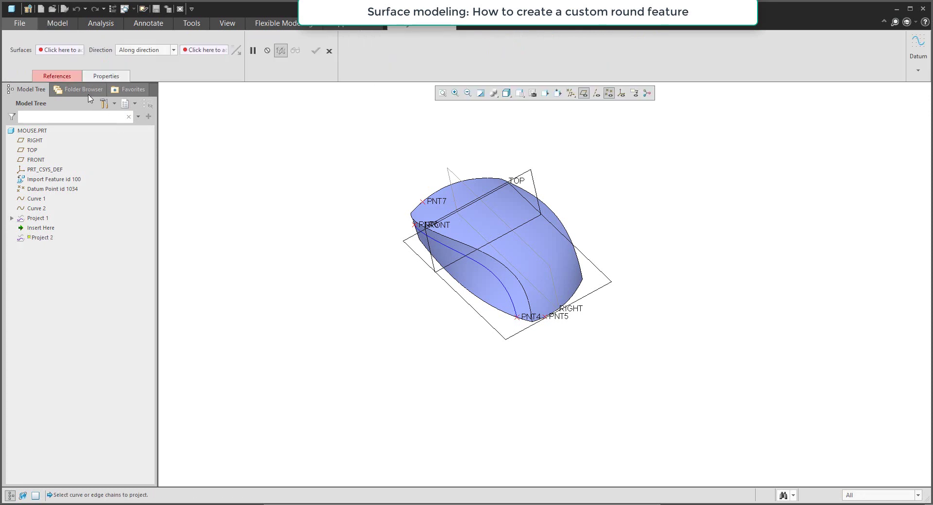
left_click(63, 76)
left_click(68, 102)
left_click(66, 116)
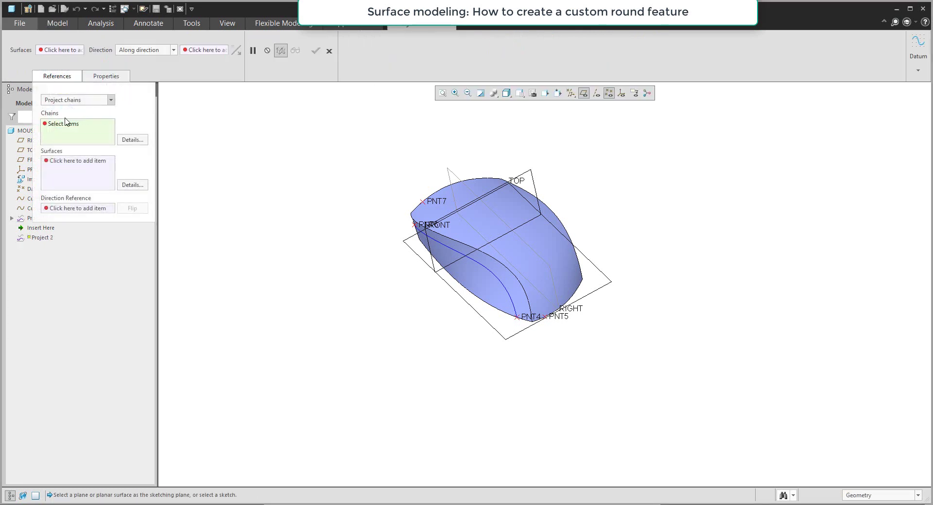
left_click(129, 125)
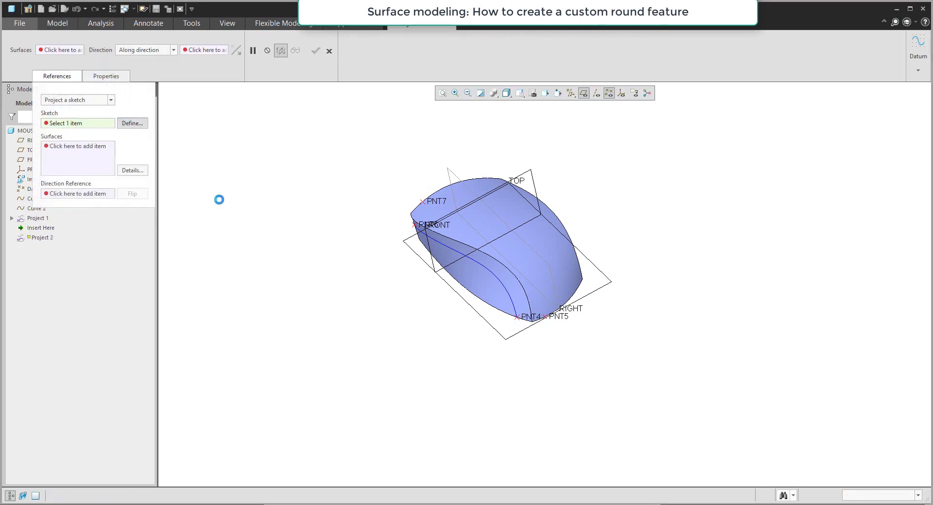
left_click(512, 341)
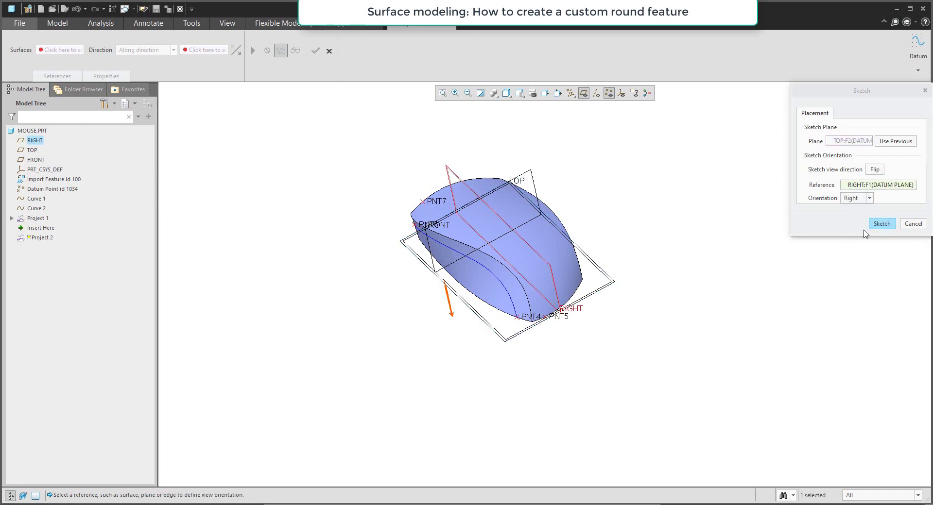
- Set the sketch orientation to Bottom and enter Sketcher
middle_click_drag(433, 297, 477, 225)
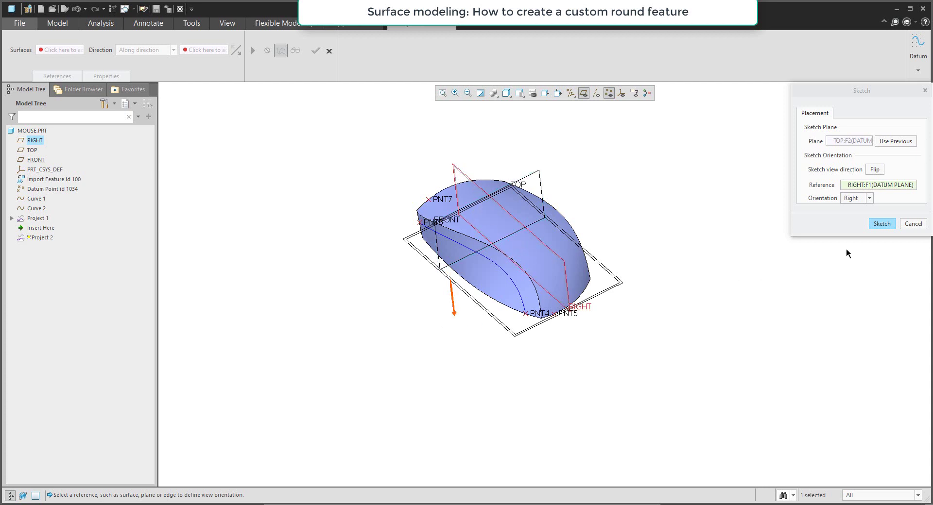
left_click(856, 198)
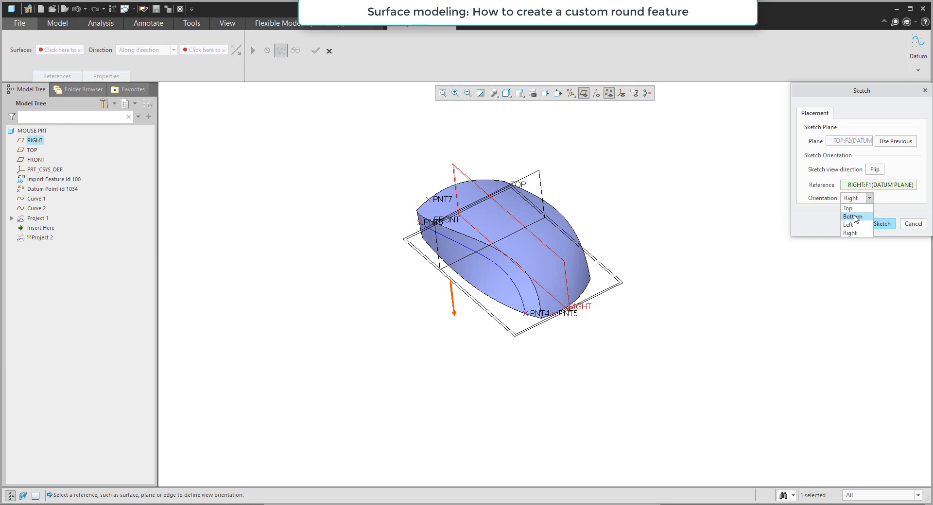
left_click(854, 216)
left_click(888, 226)
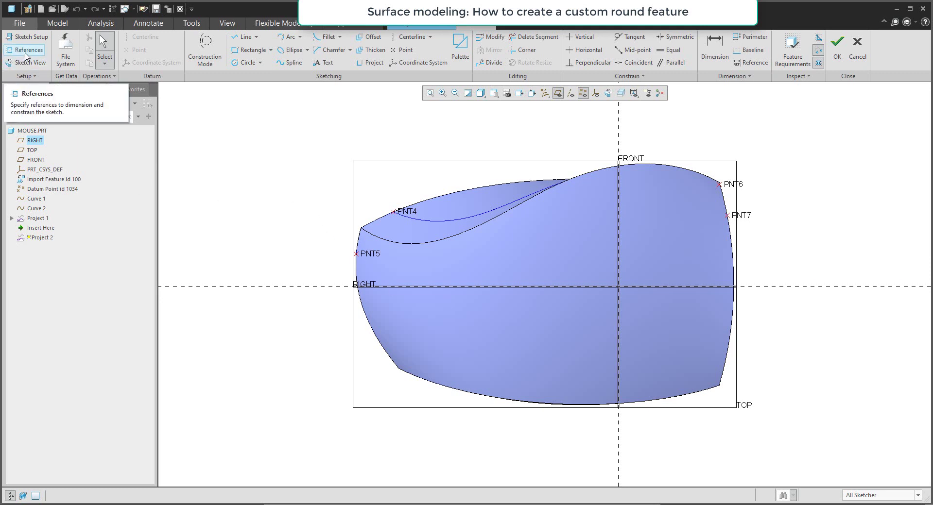
- Replace the RIGHT and FRONT sketch references with PNT5 and PNT7
left_click(28, 50)
left_click(362, 254)
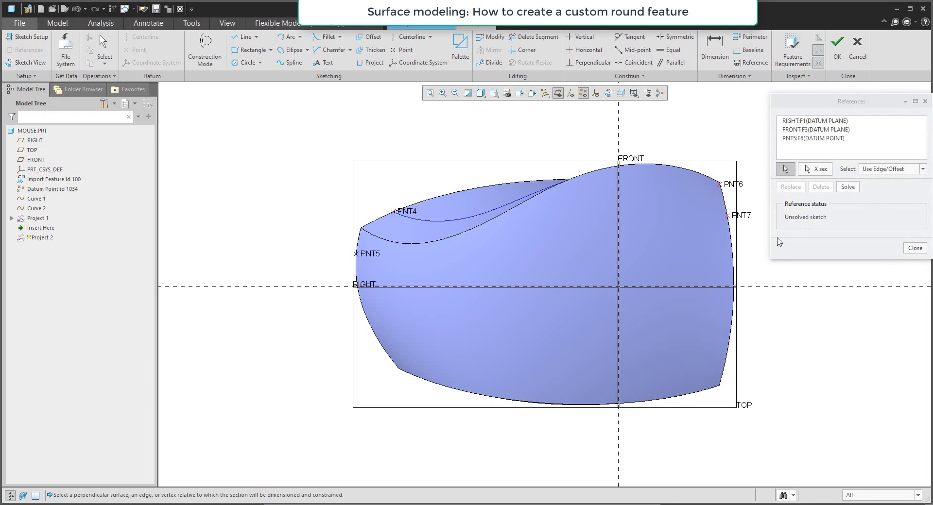
left_click(738, 221)
left_click(806, 124)
left_click(807, 129, "ctrl")
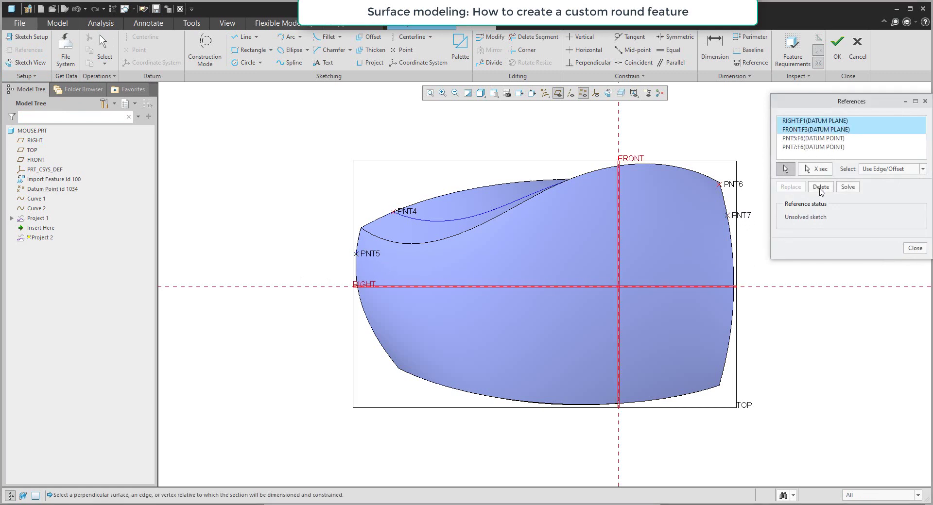
left_click(820, 188)
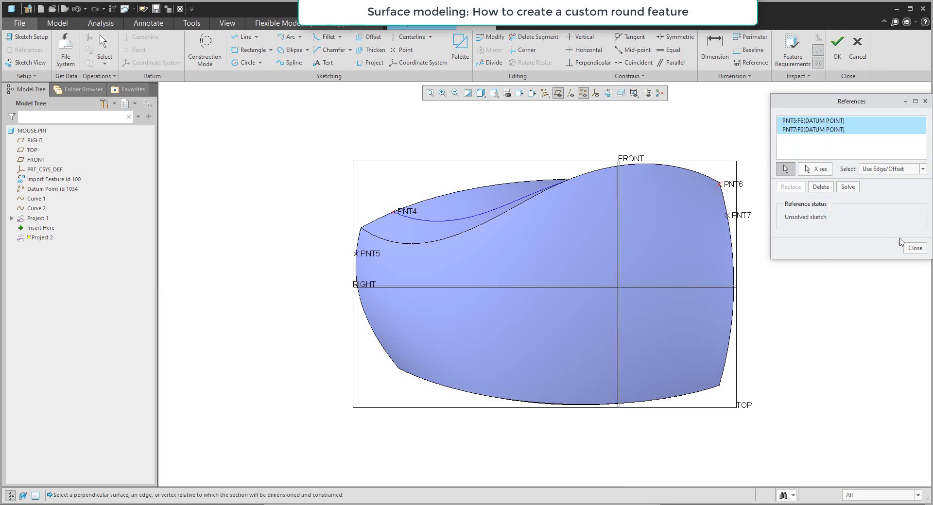
left_click(914, 247)
- Hide datum planes and draw a spline from PNT5 through three top points to PNT7
left_click(557, 93)
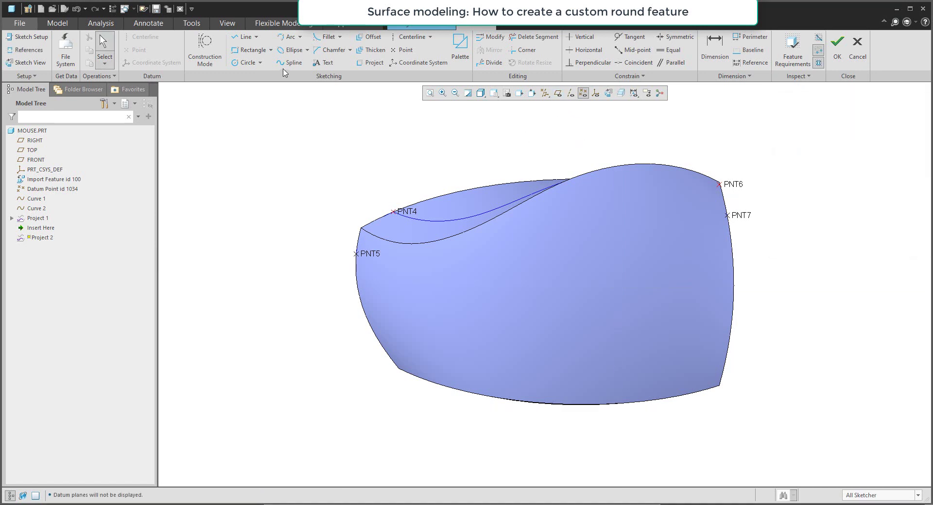
left_click(287, 63)
left_click(356, 254)
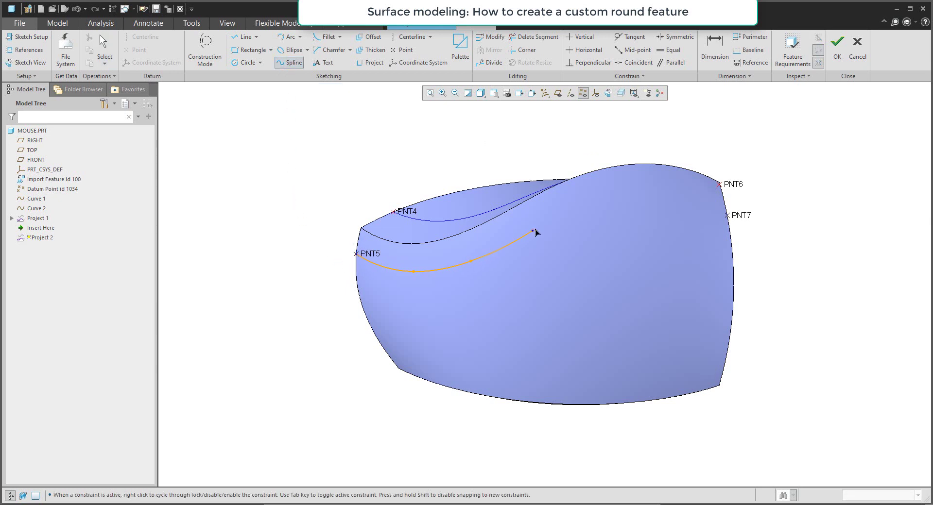
left_click(534, 230)
left_click(589, 208)
left_click(689, 215)
left_click(727, 215)
middle_click(715, 238)
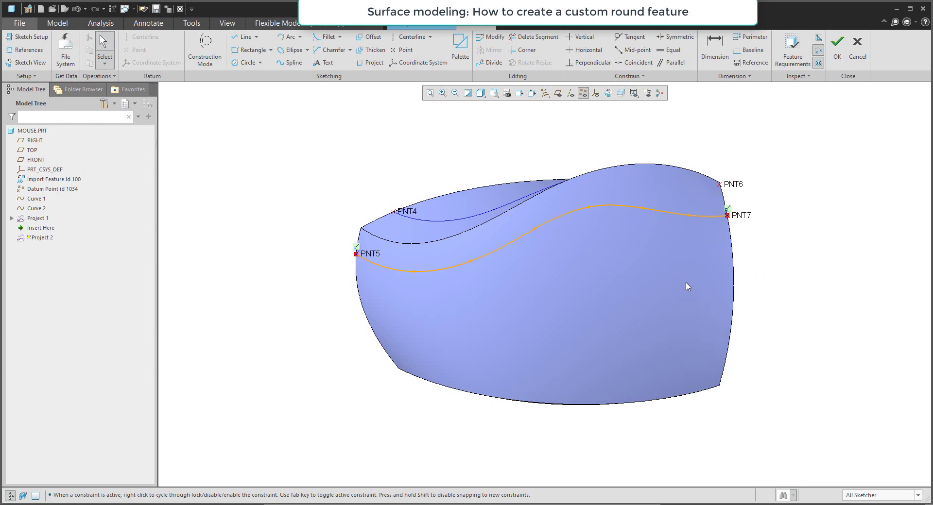
- Drag the spline's interior points upward to shape the wave near PNT7
double_click(662, 213)
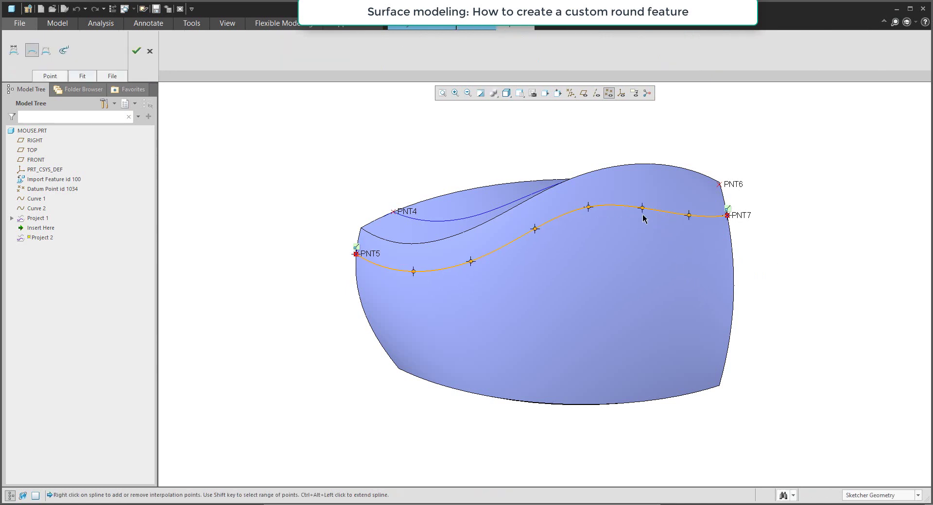
left_click_drag(641, 209, 641, 198)
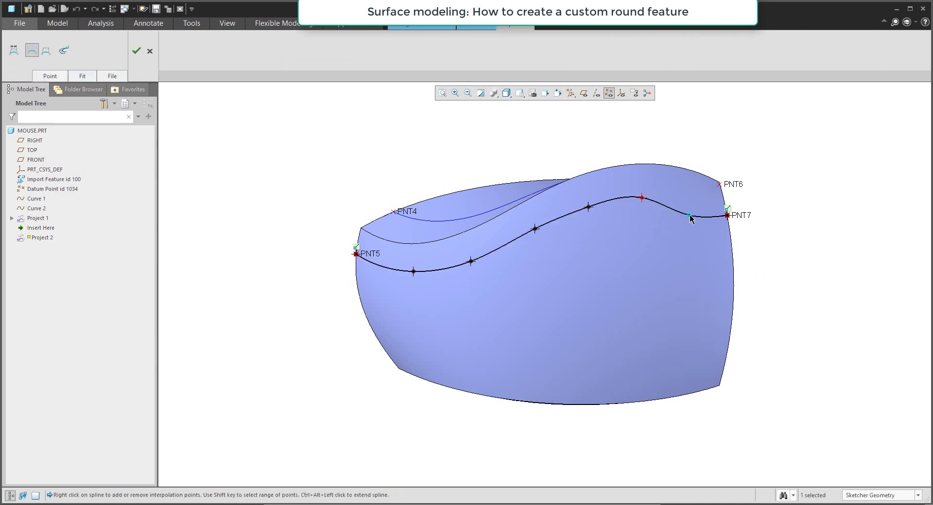
left_click_drag(690, 217, 678, 210)
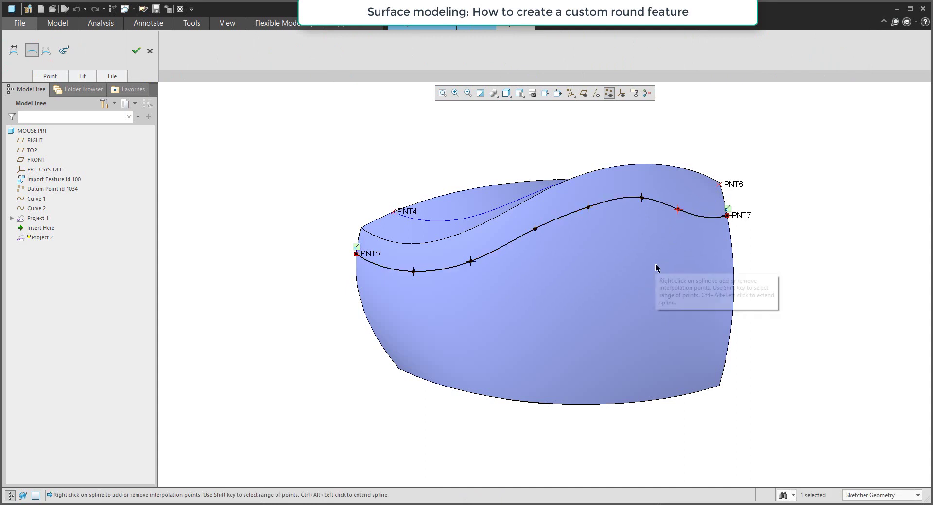
- Show a denser, larger curvature comb and drag interpolation points to smooth the spline
left_click(64, 51)
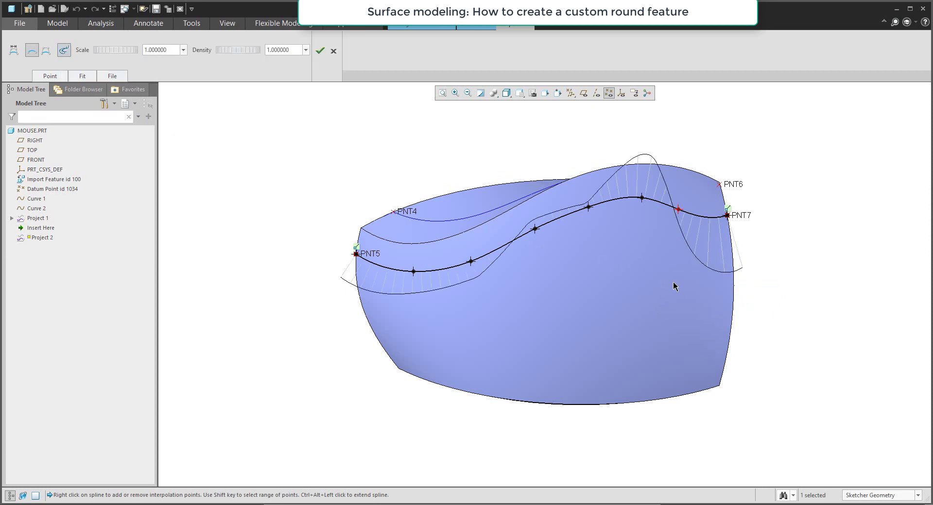
left_click_drag(643, 199, 681, 217)
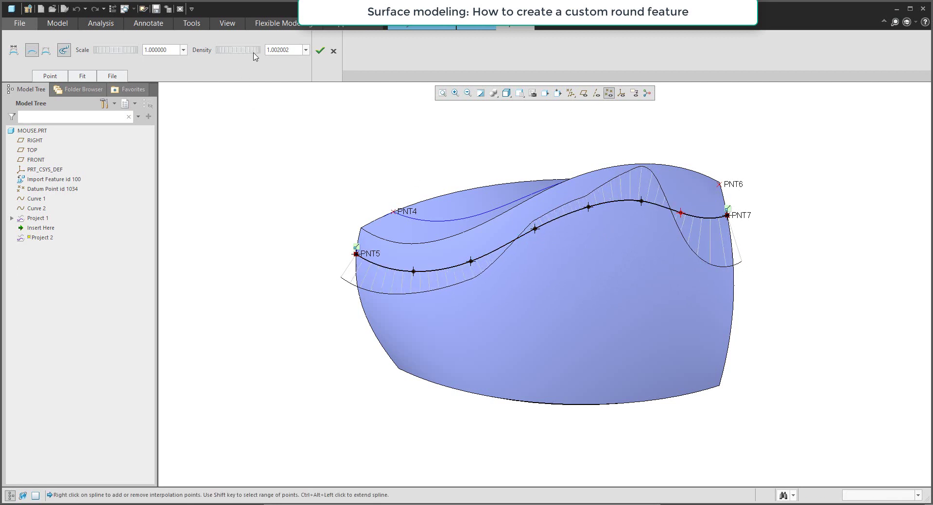
left_click_drag(235, 53, 255, 55)
left_click_drag(112, 53, 122, 54)
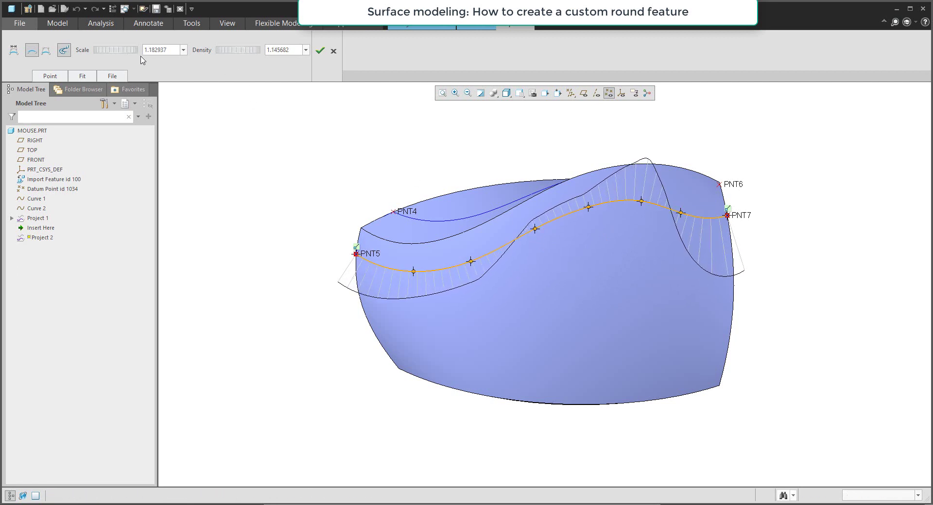
left_click(530, 233)
left_click_drag(530, 234, 525, 234)
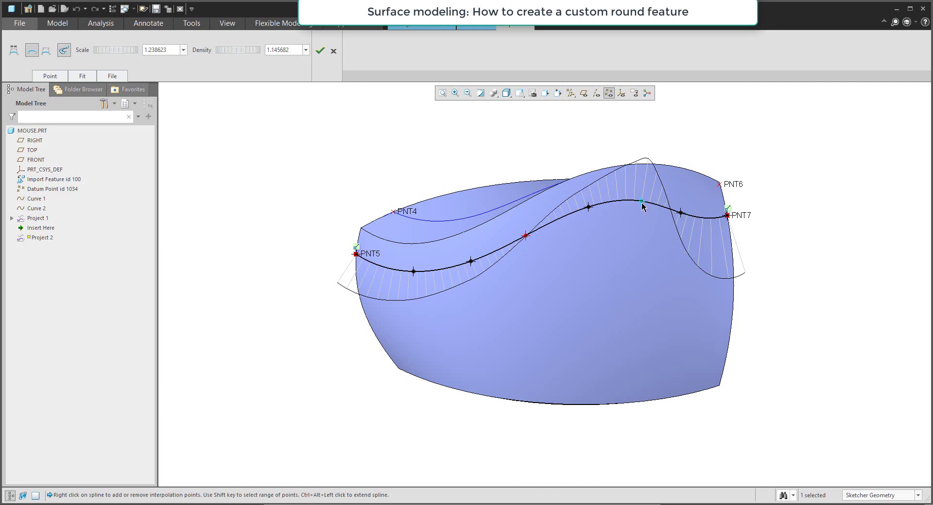
left_click(320, 51)
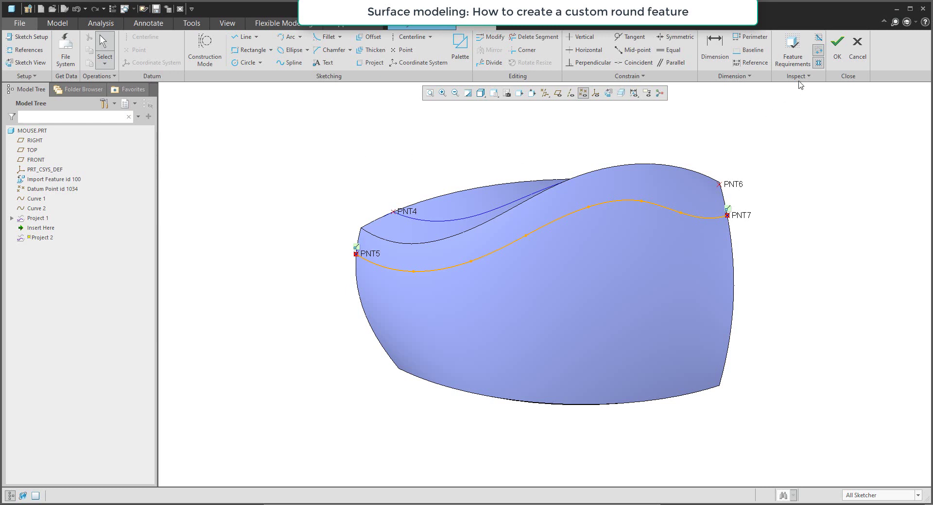
- Project the finished sketch onto the mouse top surface along the TOP plane direction
left_click(836, 46)
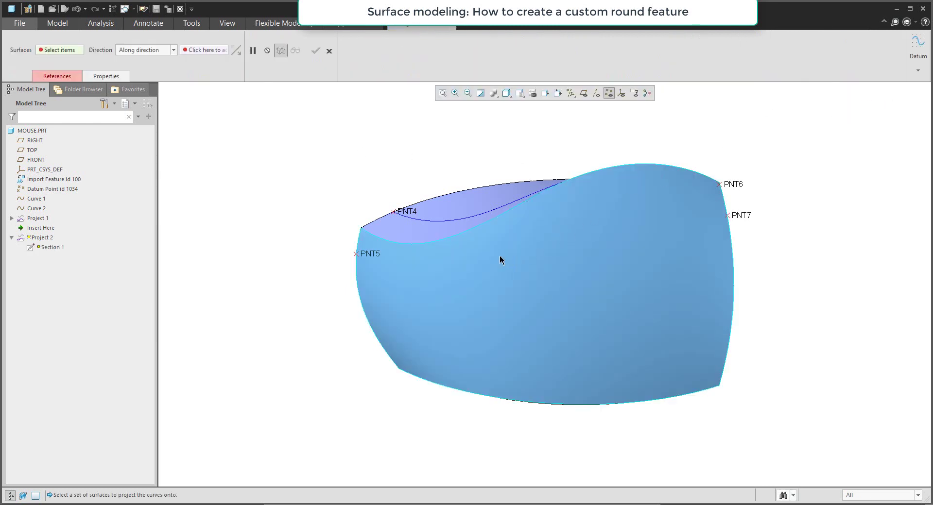
middle_click_drag(494, 257, 523, 231)
left_click(584, 93)
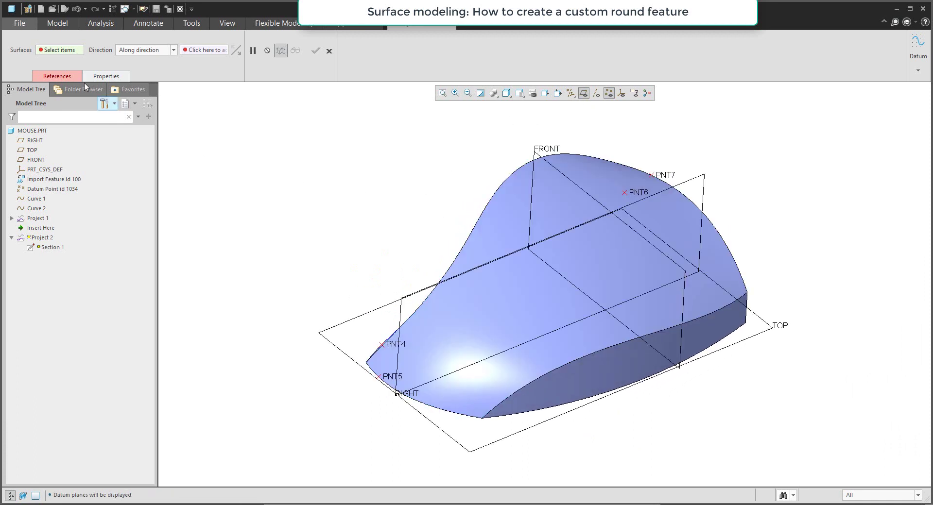
left_click(49, 50)
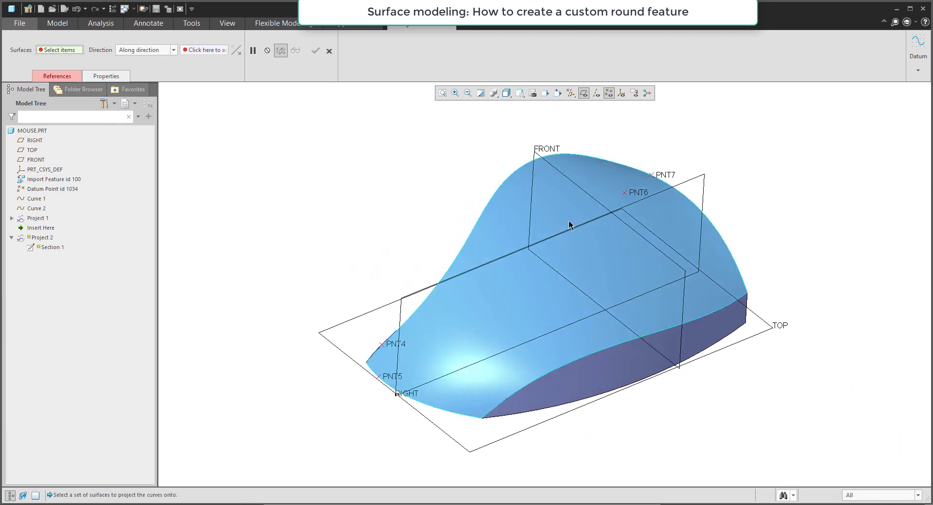
left_click(511, 217)
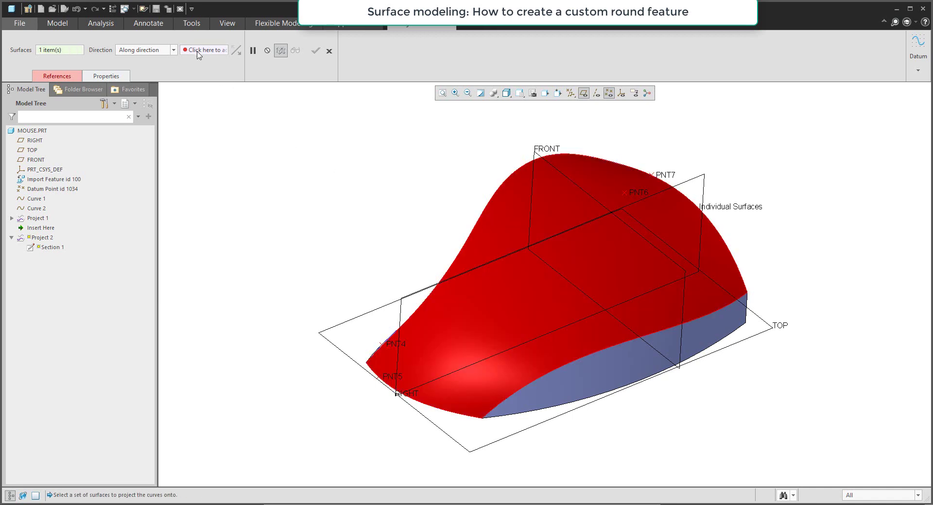
left_click(198, 51)
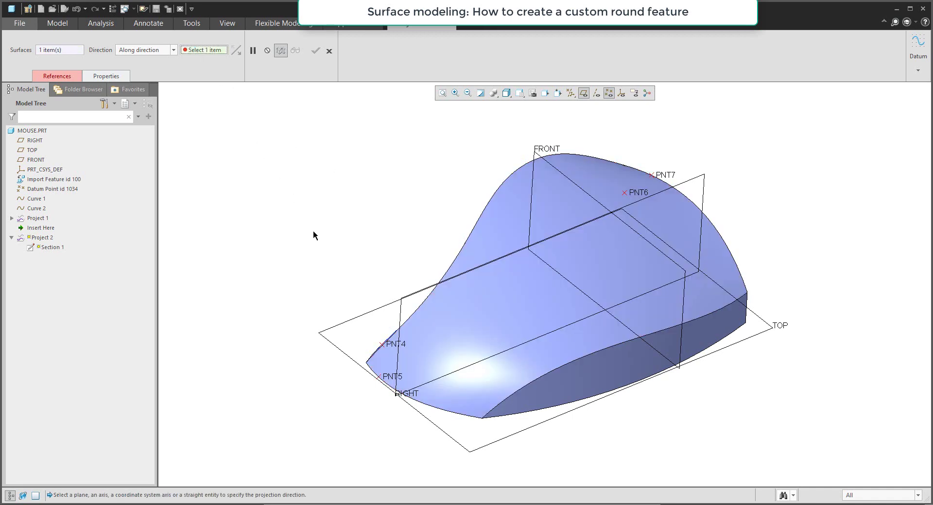
left_click(341, 327)
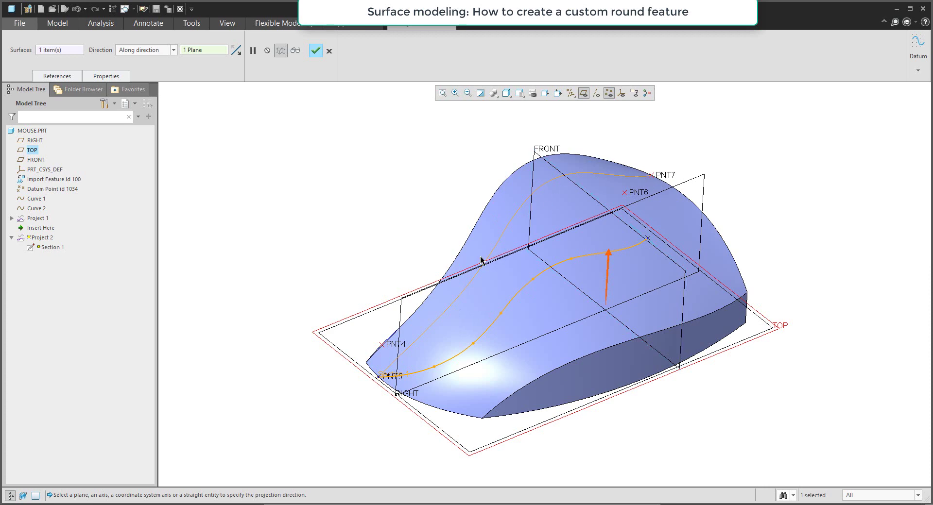
left_click(316, 51)
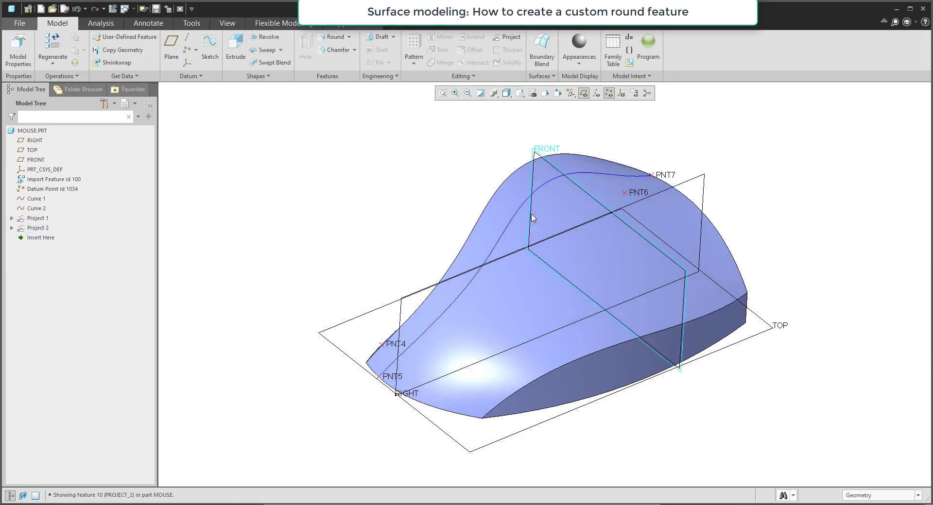
- Turn off datum plane and datum point display, viewing the mouse from the side
middle_click_drag(398, 176, 519, 320)
left_click(581, 95)
left_click(609, 92)
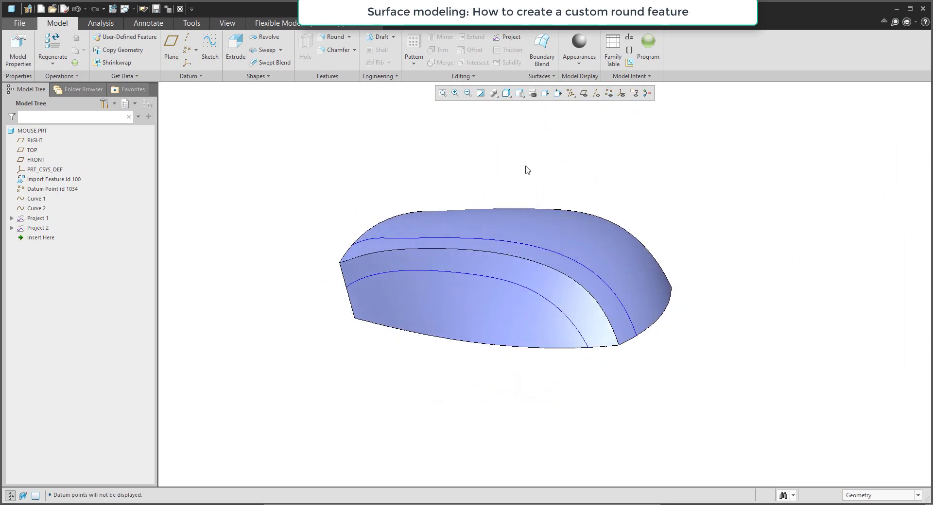
mouse_move(527, 168)
middle_mouse_down()
mouse_move(508, 123)
mouse_move(547, 169)
mouse_move(599, 171)
mouse_move(531, 154)
mouse_move(529, 177)
middle_mouse_up()
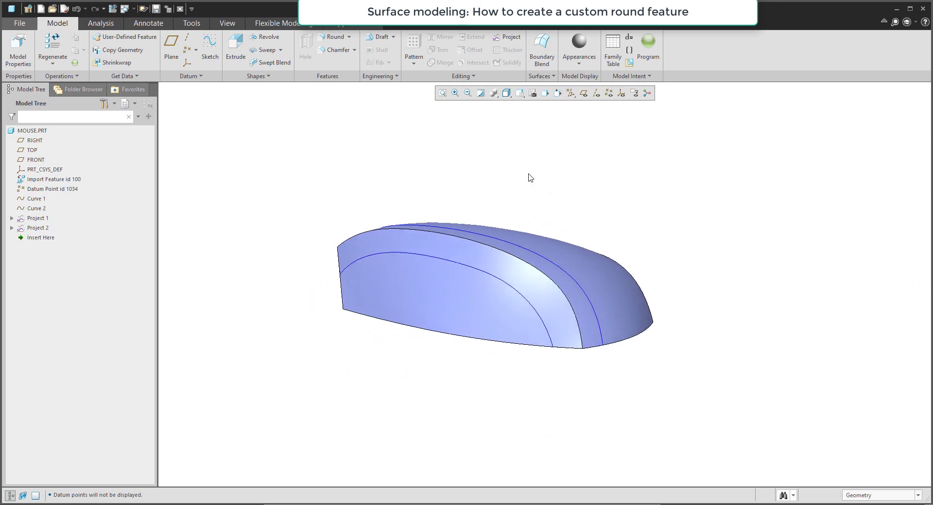
- Start a Boundary Blend with the two projected curves as first-direction chains
left_click(542, 46)
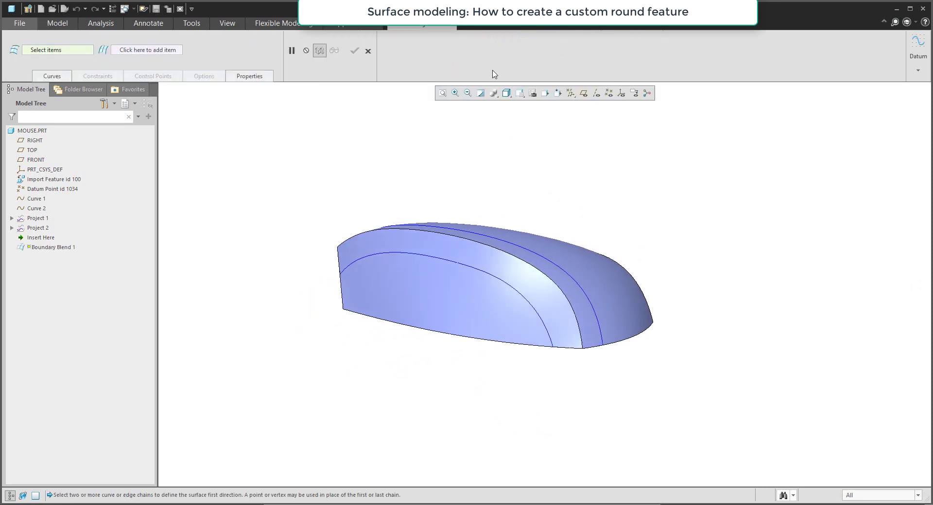
left_click(53, 78)
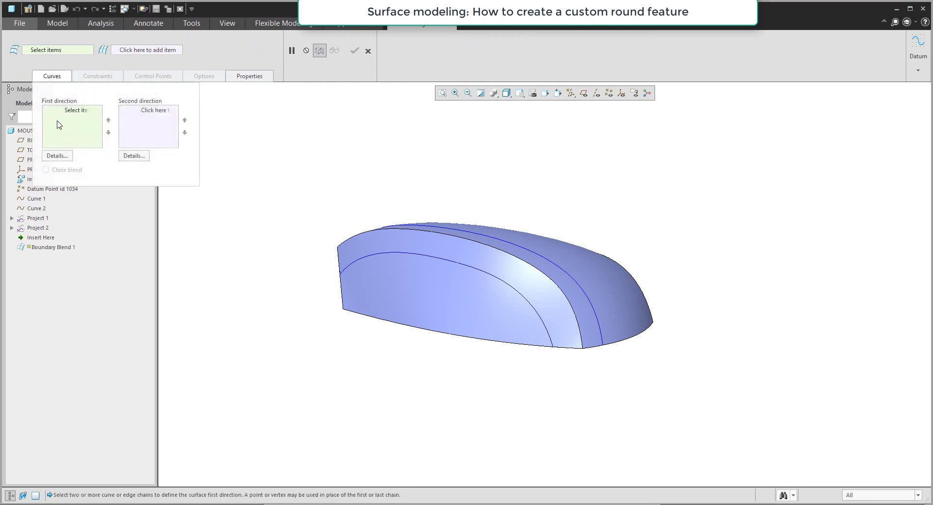
left_click(89, 122)
left_click(530, 256)
middle_click_drag(529, 256, 492, 191)
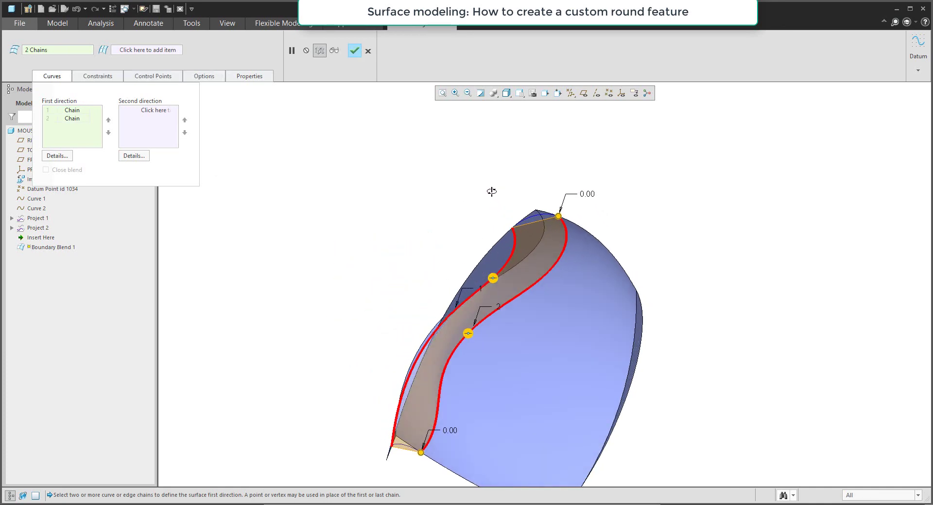
scroll(503, 223, "up", 1)
scroll(535, 256, "up", 3)
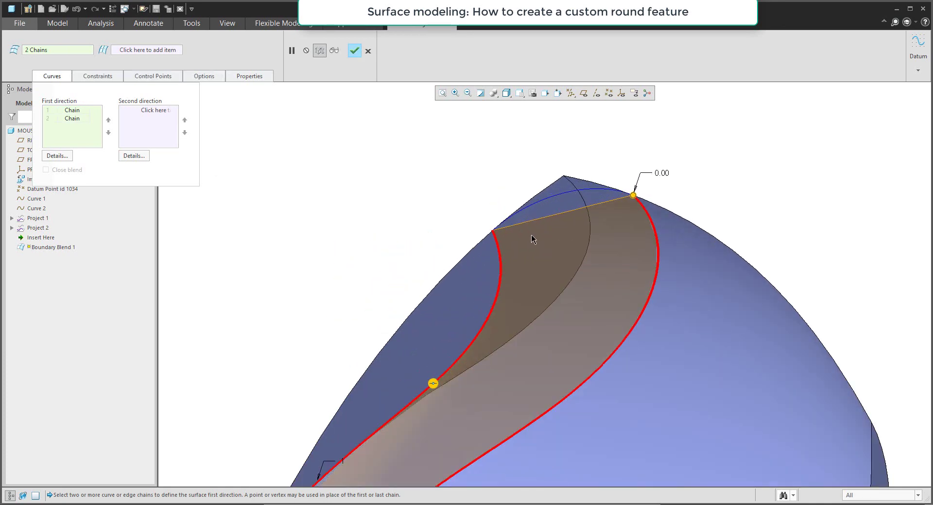
- Add the two end edges of the strip as second-direction chains
left_click(151, 113)
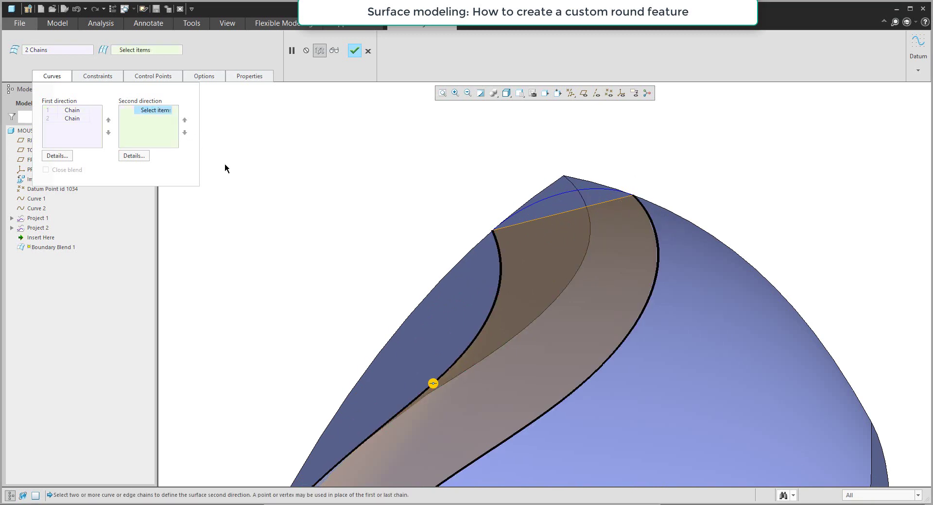
left_click(556, 201)
scroll(556, 201, "down", 5)
middle_click_drag(557, 201, 628, 364)
scroll(481, 319, "up", 8)
left_click(476, 290)
scroll(486, 301, "down", 5)
scroll(562, 296, "up", 4)
scroll(628, 364, "up", 4)
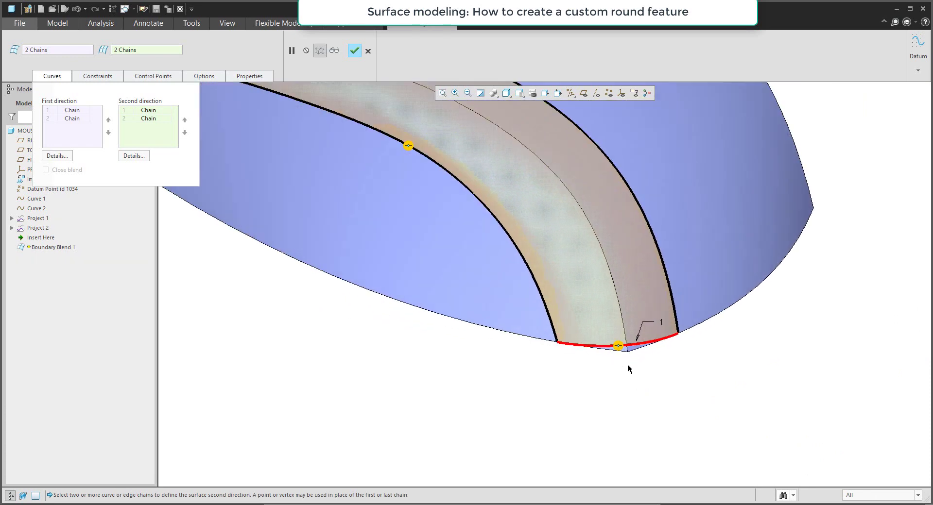
scroll(534, 341, "down", 5)
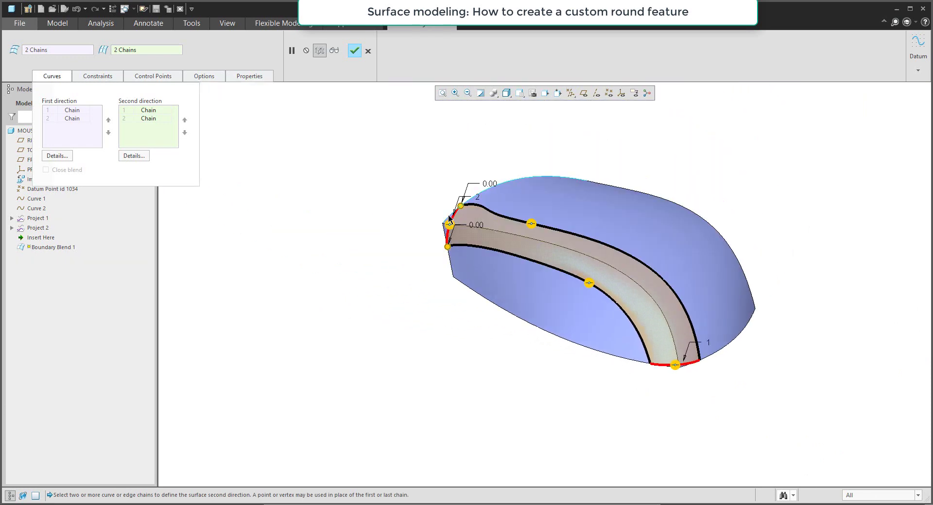
scroll(456, 223, "up", 4)
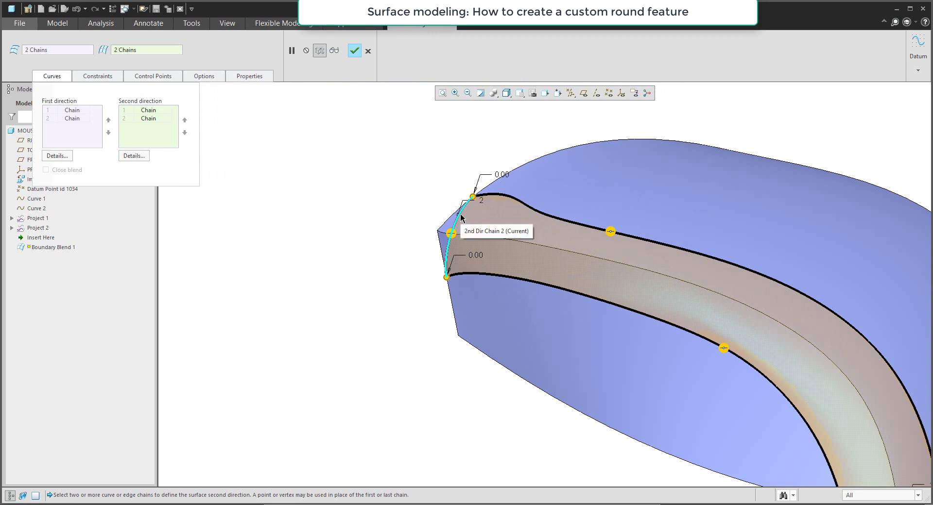
- Set Tangent conditions on the upper and lower boundary edges and complete Boundary Blend 1
left_click(461, 216)
right_click(611, 233)
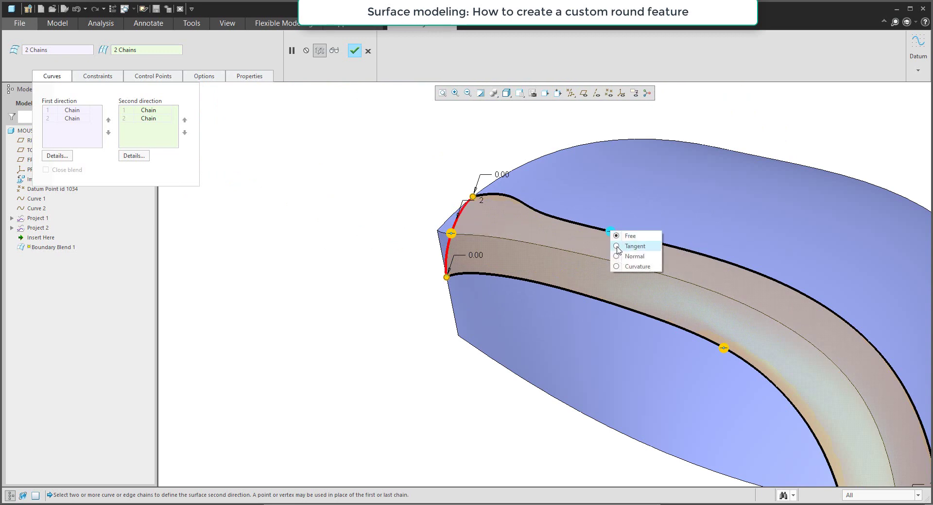
left_click(618, 249)
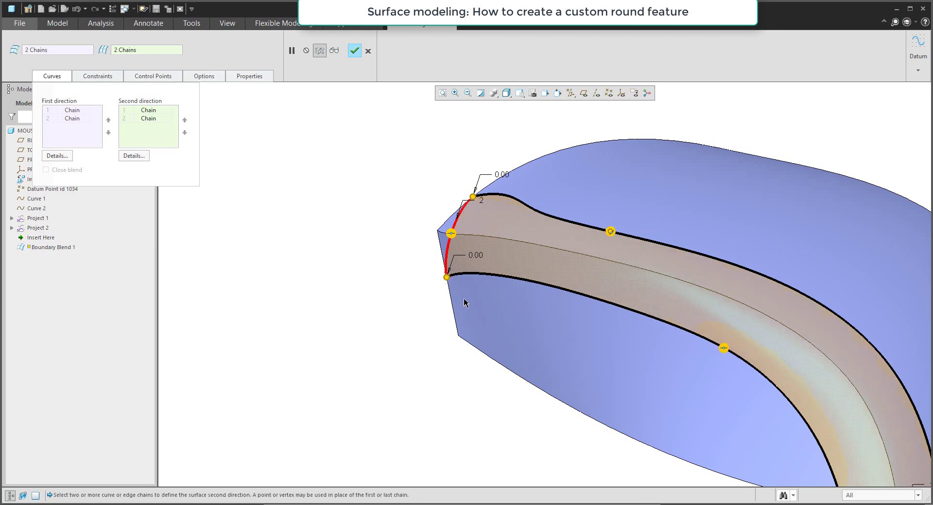
right_click(724, 350)
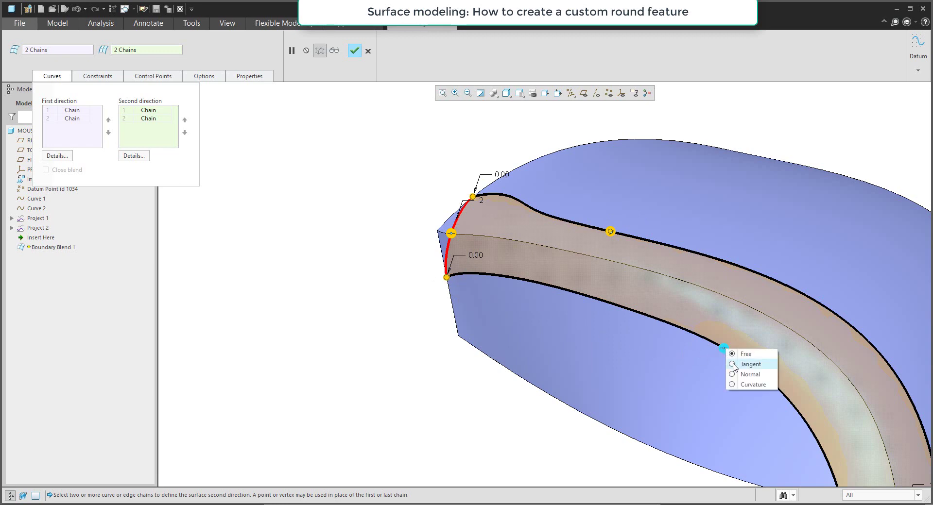
left_click(736, 367)
scroll(591, 321, "down", 5)
middle_click_drag(545, 329, 405, 218)
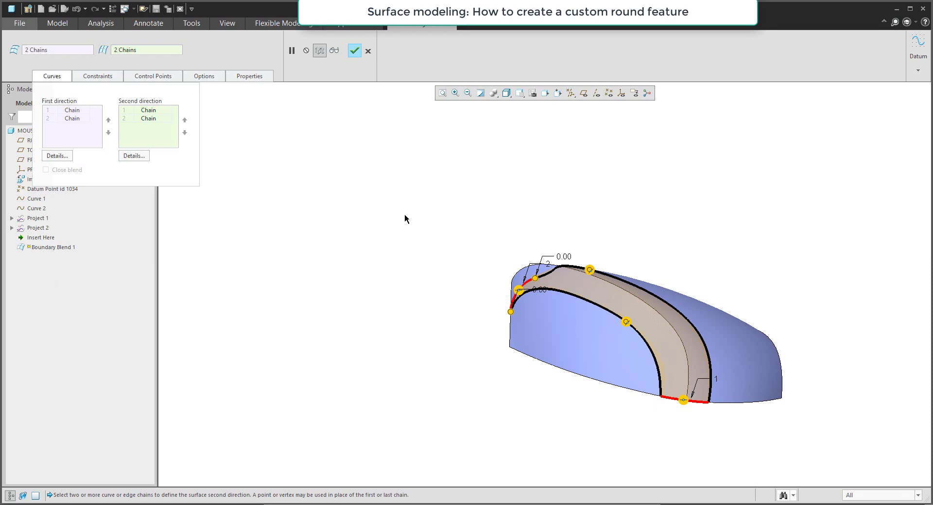
left_click(354, 51)
middle_click_drag(561, 311, 662, 155)
scroll(661, 152, "up", 5)
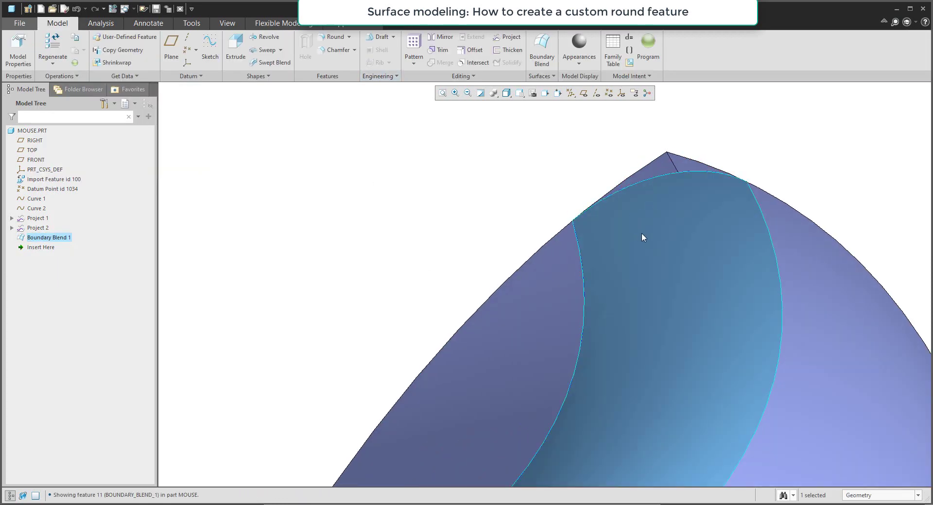
- Select the boundary-blend round plus the imported body surface and start a Merge
scroll(672, 211, "down", 5)
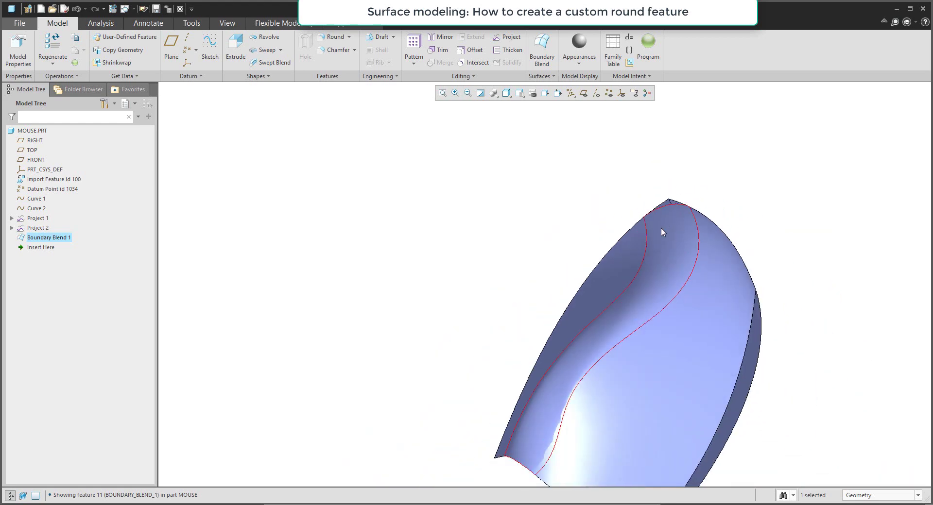
middle_click_drag(662, 233, 642, 296)
left_click(643, 296)
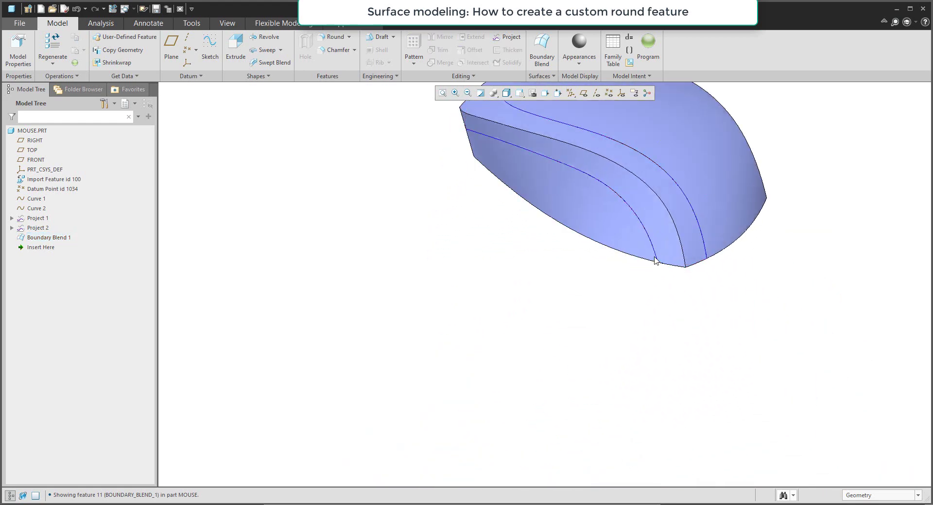
middle_click_drag(655, 260, 596, 248)
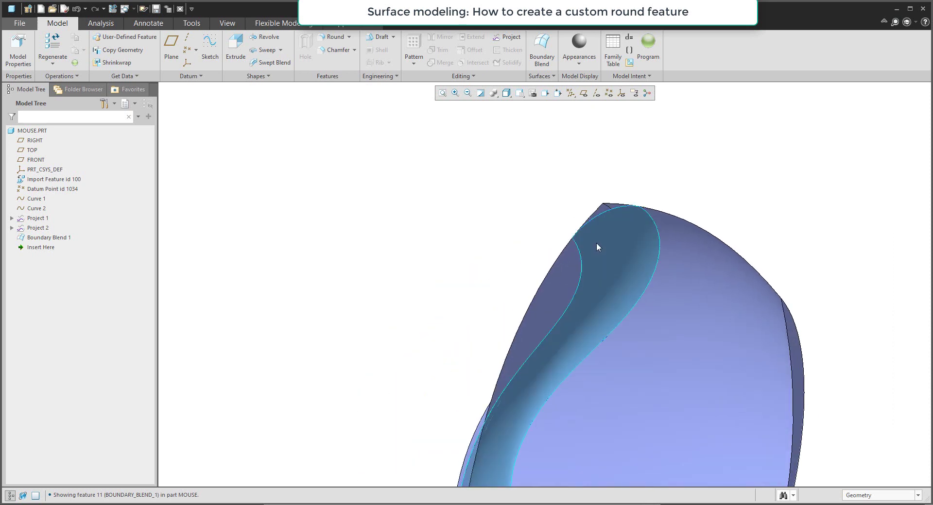
left_click(597, 247)
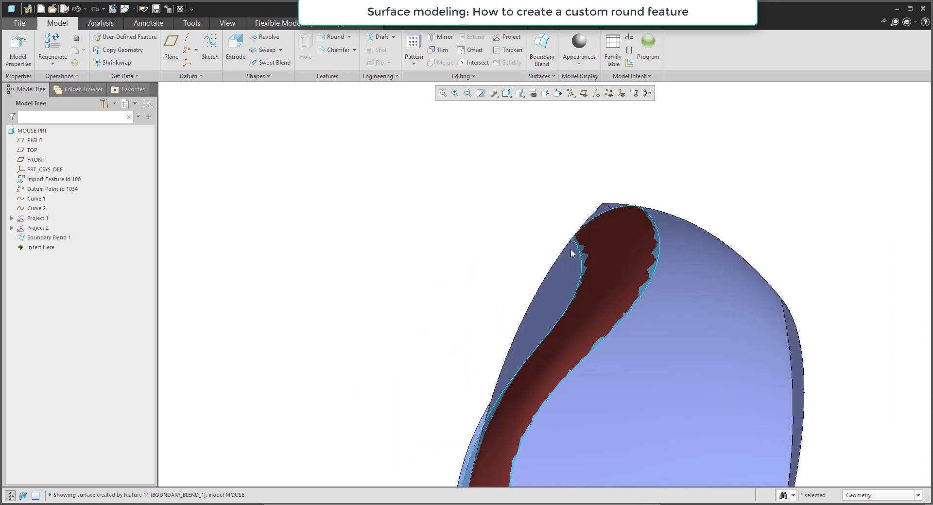
left_click(560, 269, "ctrl")
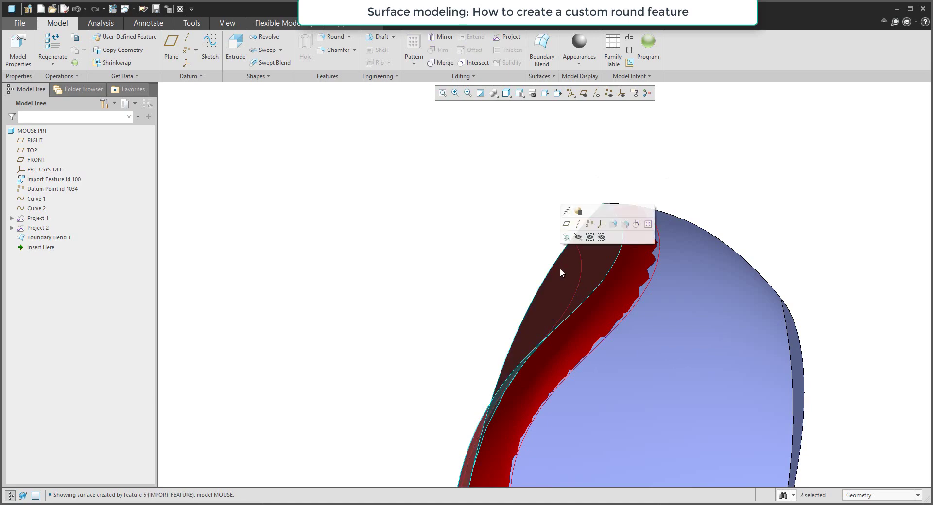
left_click(439, 62)
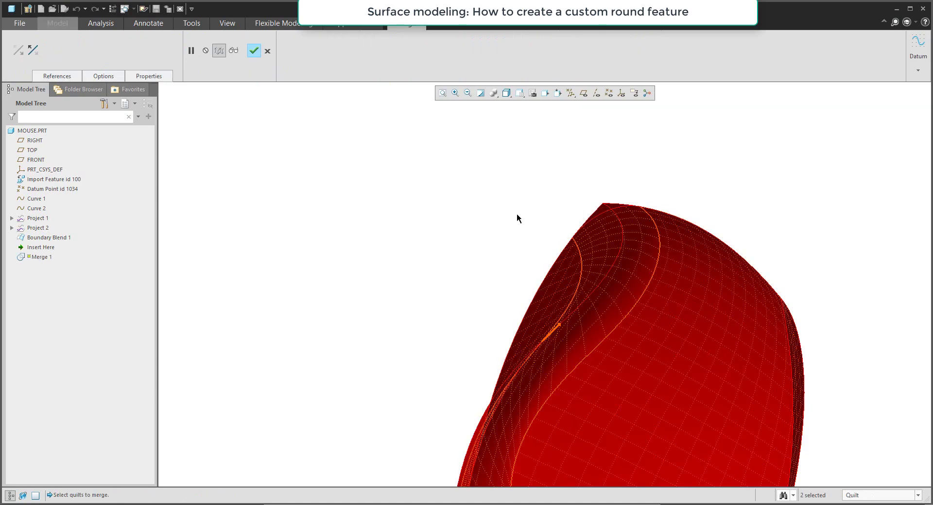
- Flip the kept side of both quilts, preview the result, and complete Merge 1
middle_click_drag(517, 212, 500, 235)
left_click(502, 196)
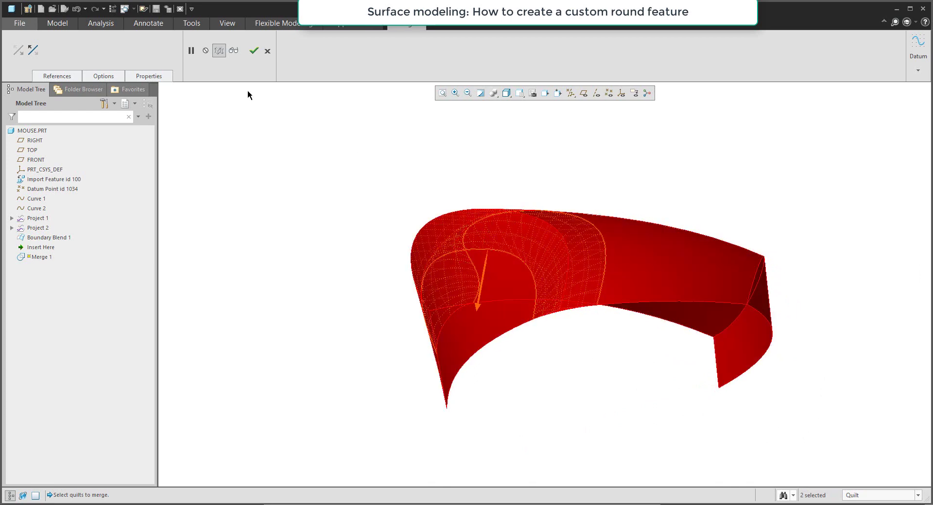
left_click(233, 52)
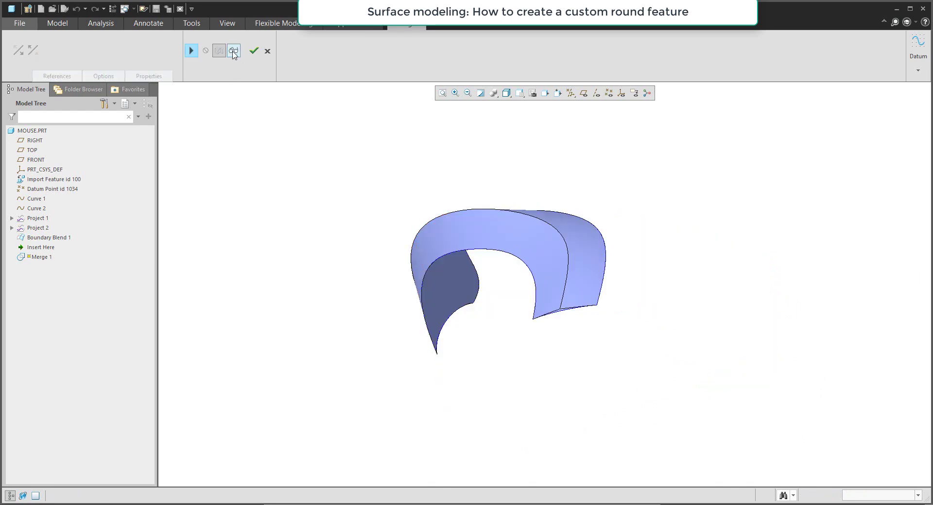
left_click(234, 52)
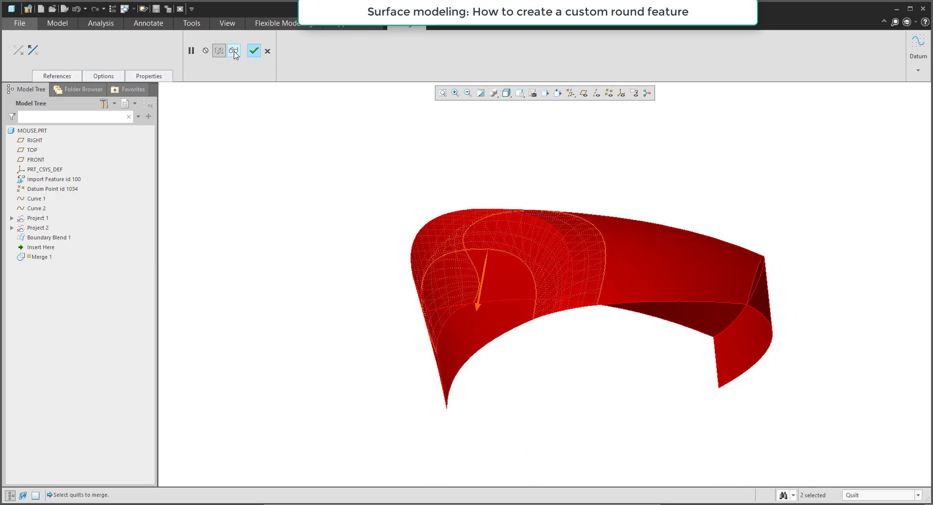
left_click(487, 276)
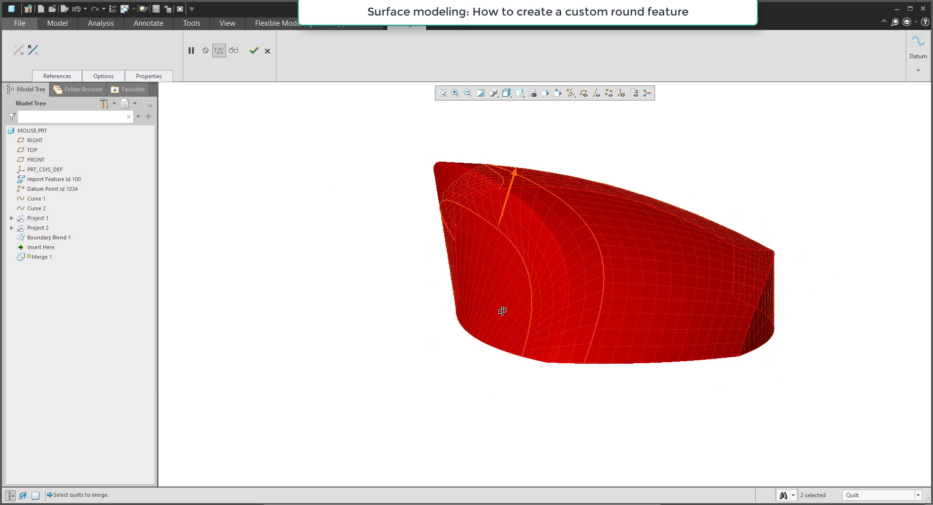
left_click(233, 50)
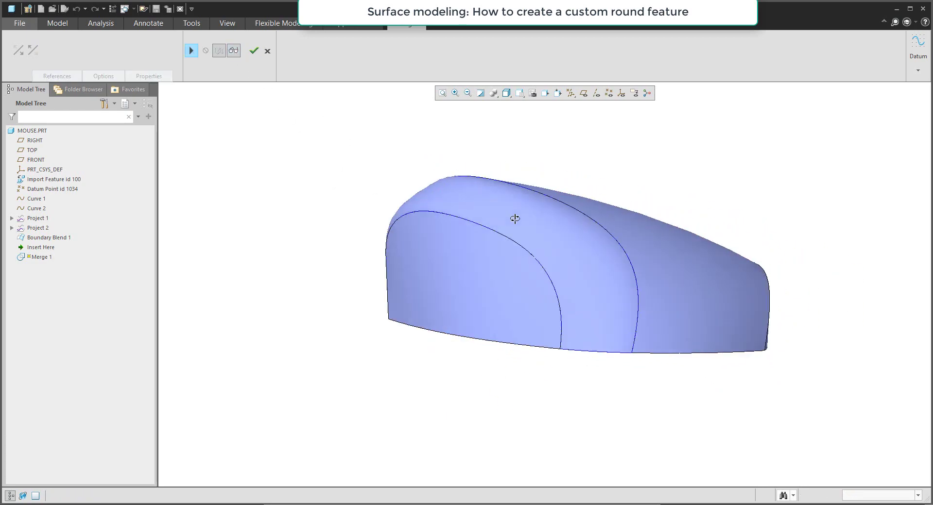
middle_click_drag(515, 218, 492, 226)
middle_click_drag(454, 276, 448, 247)
left_click(379, 266)
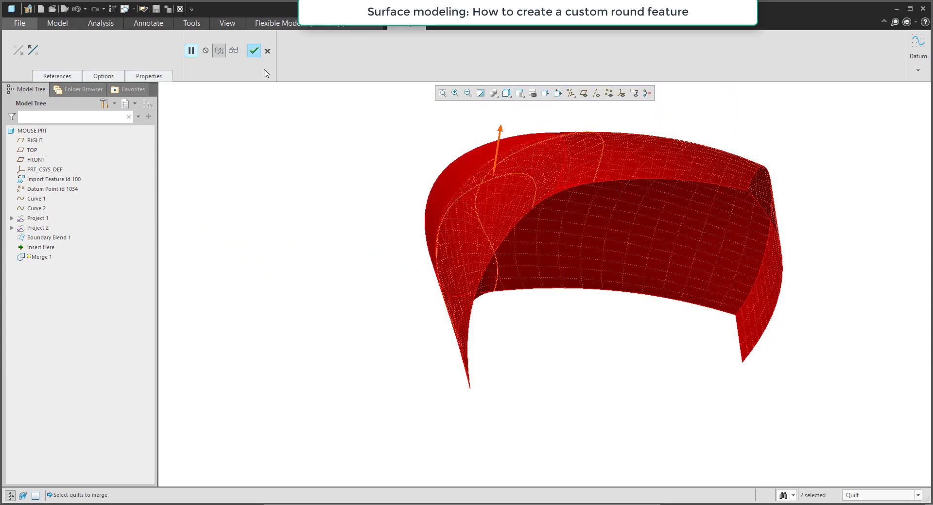
left_click(254, 50)
middle_click_drag(302, 121, 470, 288)
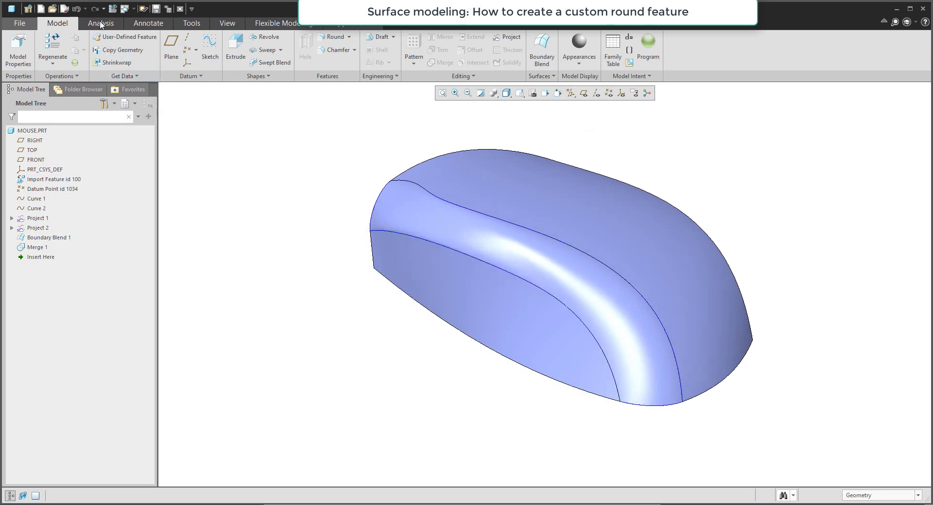
- Run a Gaussian shaded curvature analysis on Quilt:F11, showing −2.17 to 3.29
left_click(101, 25)
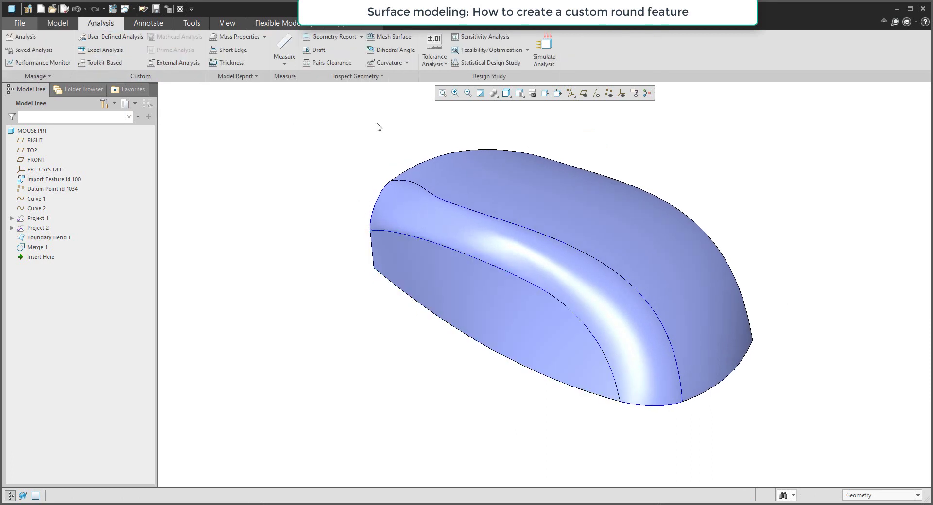
left_click(407, 62)
left_click(396, 85)
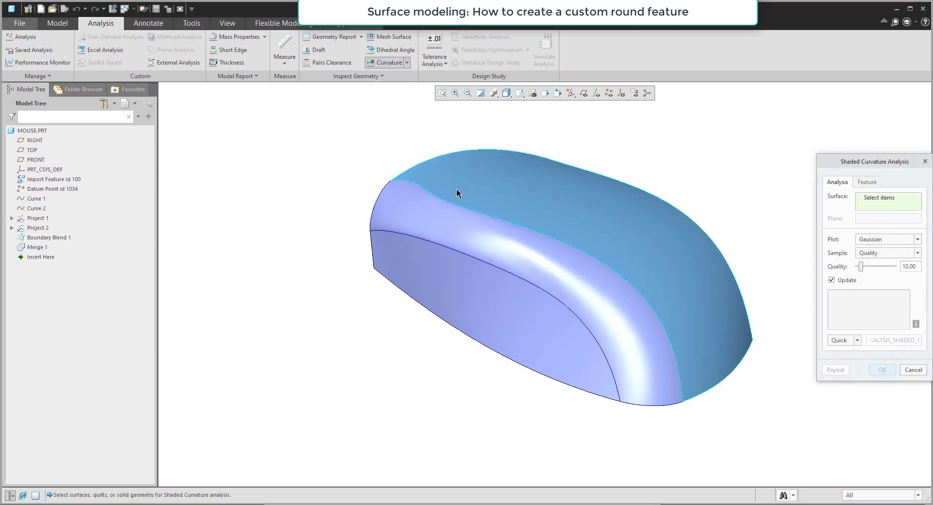
left_click(465, 224)
mouse_move(448, 257)
middle_mouse_down()
mouse_move(468, 235)
mouse_move(500, 247)
mouse_move(366, 200)
middle_mouse_up()
scroll(366, 200, "down", 5)
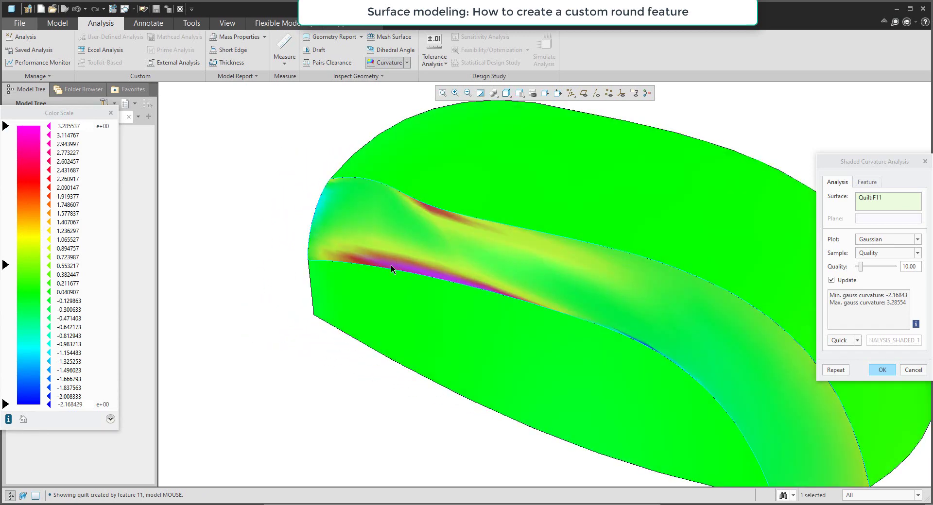
scroll(386, 277, "up", 3)
left_click(360, 76)
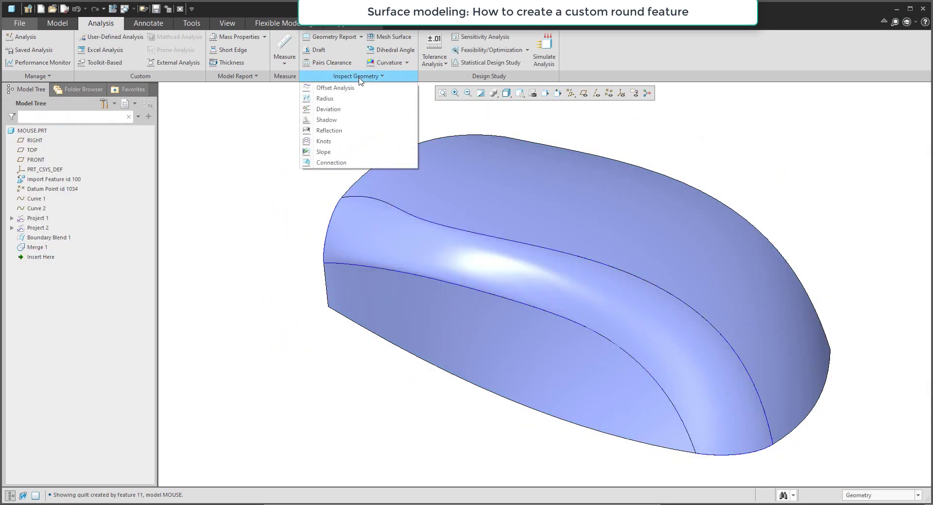
left_click(326, 130)
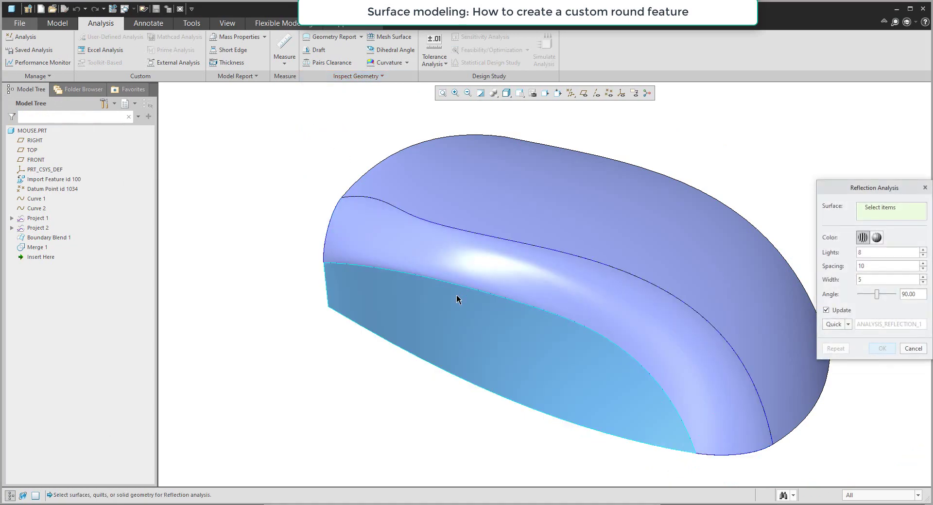
left_click(457, 293)
left_click(476, 266, "ctrl")
left_click(529, 271, "ctrl")
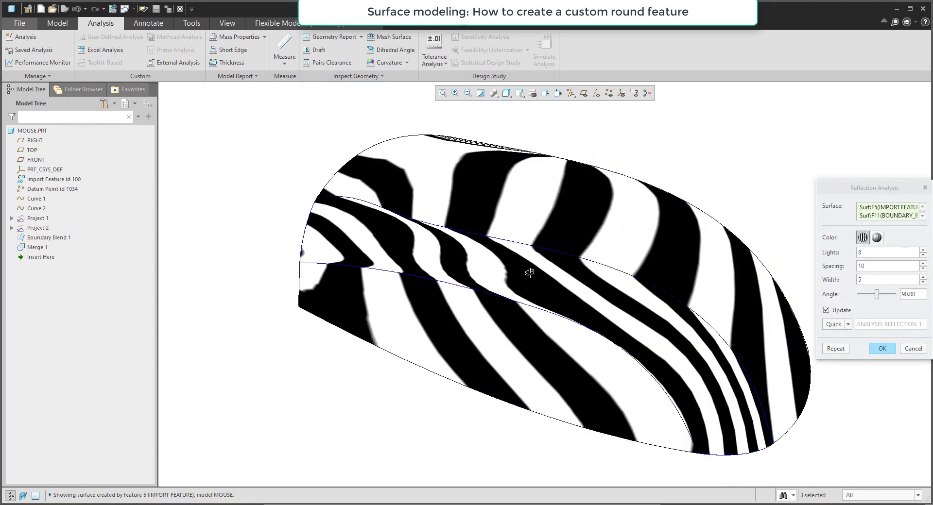
middle_click_drag(529, 271, 513, 292)
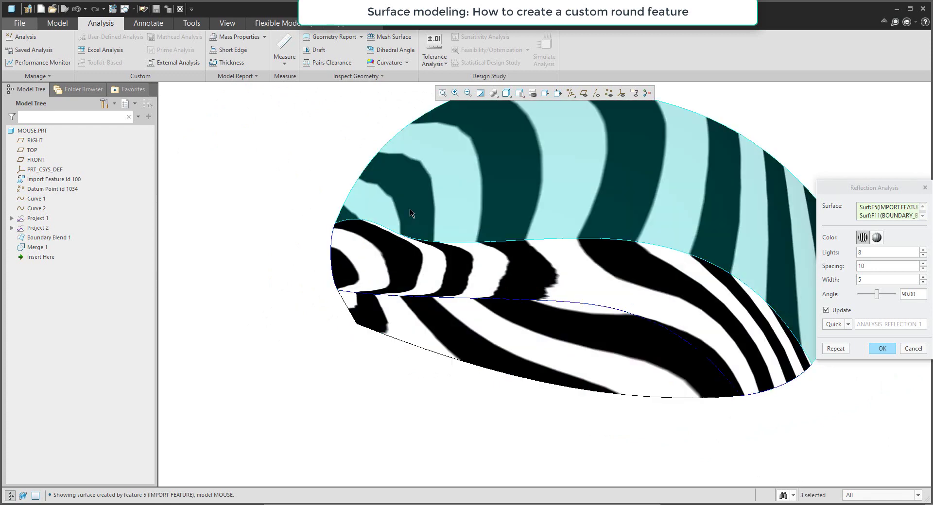
mouse_move(556, 284)
middle_mouse_down()
mouse_move(563, 271)
mouse_move(552, 279)
mouse_move(565, 289)
middle_mouse_up()
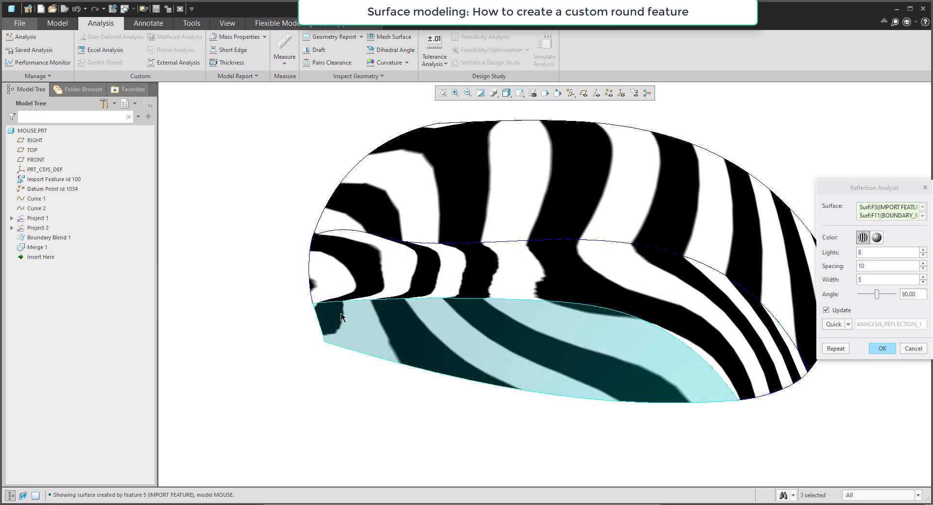
left_click(883, 349)
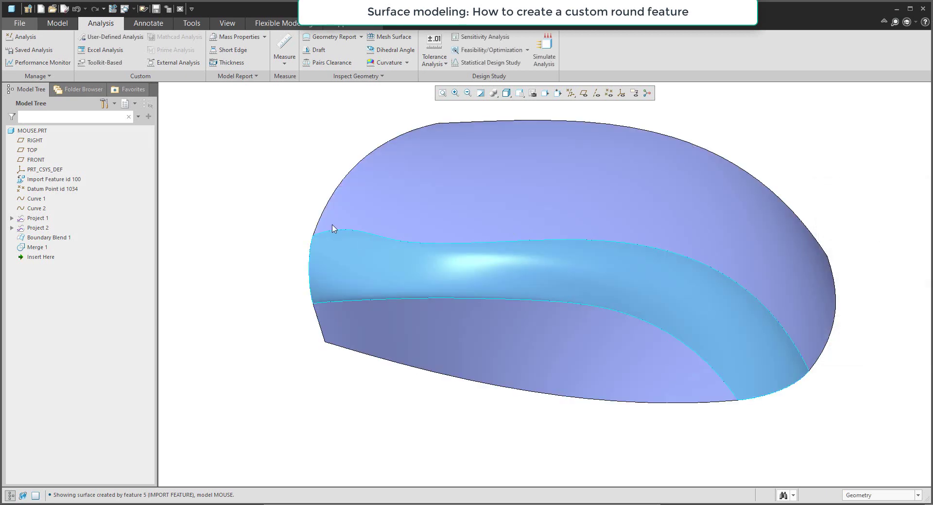
- Redefine Curve 1 so its lower end and PNT5 end are curvature continuous
left_click(35, 199)
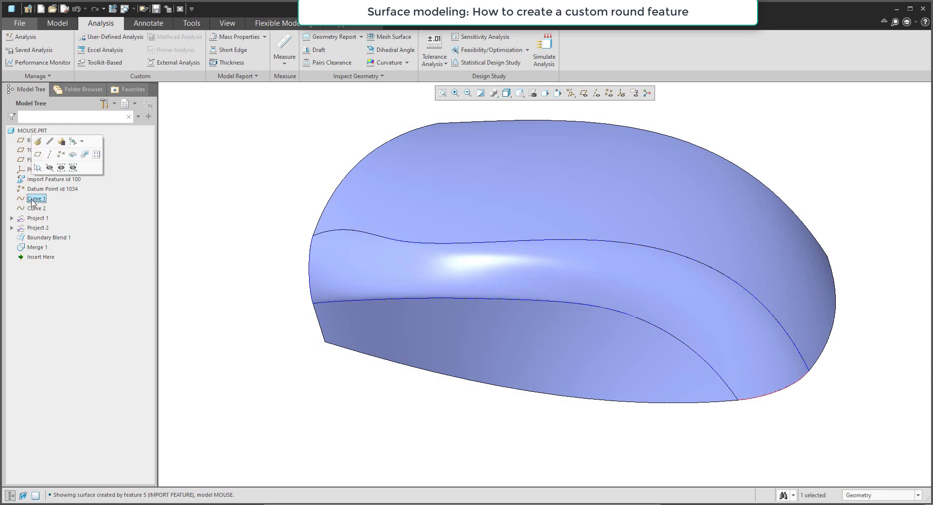
left_click(39, 141)
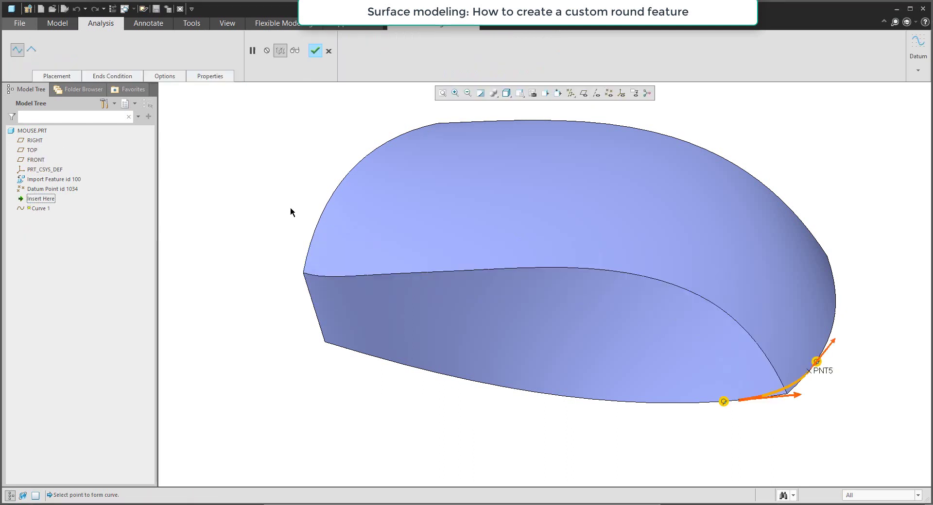
right_click(724, 403)
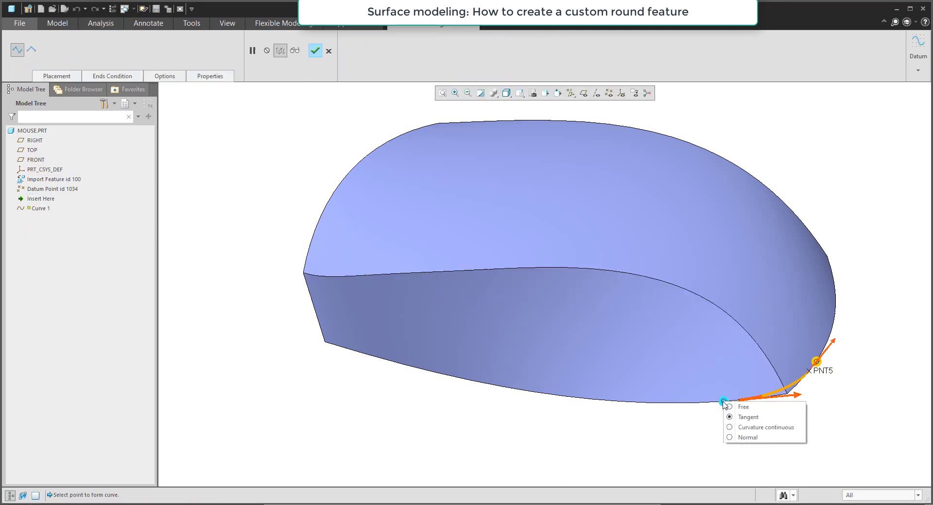
left_click(734, 429)
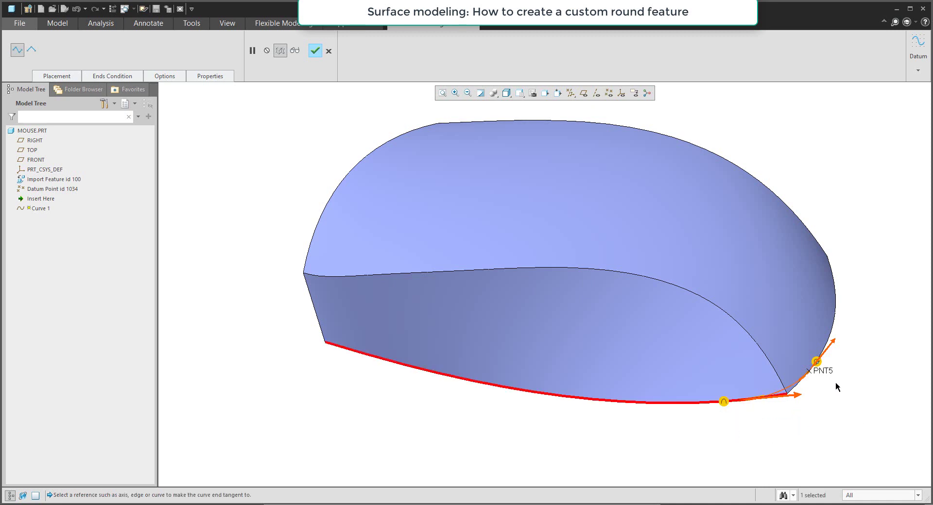
right_click(816, 363)
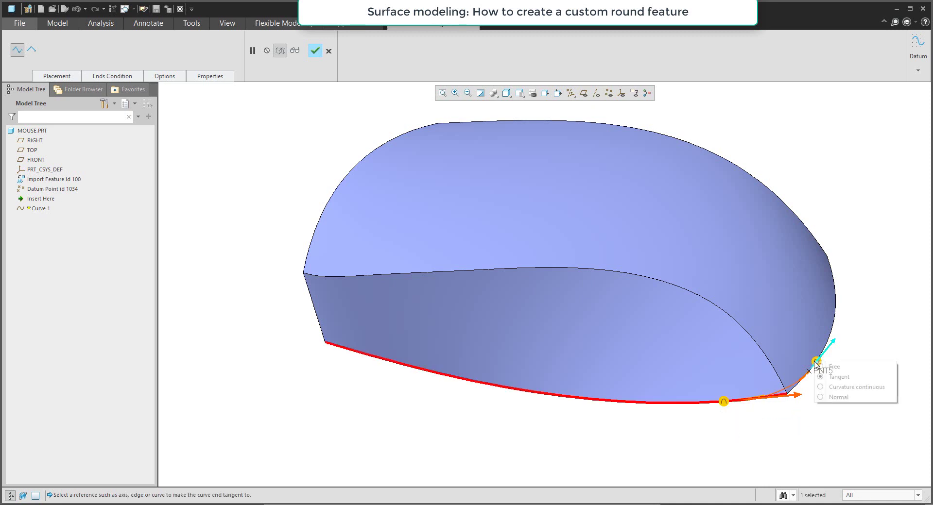
left_click(822, 387)
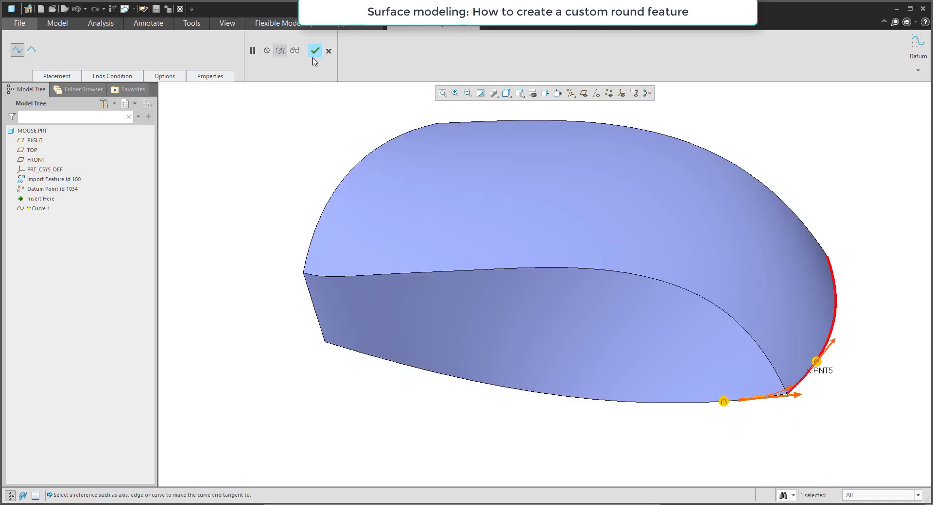
left_click(315, 50)
- Make Curve 2's lower end curvature continuous and its PNT7 end tangent to the upper edge
left_click(51, 210)
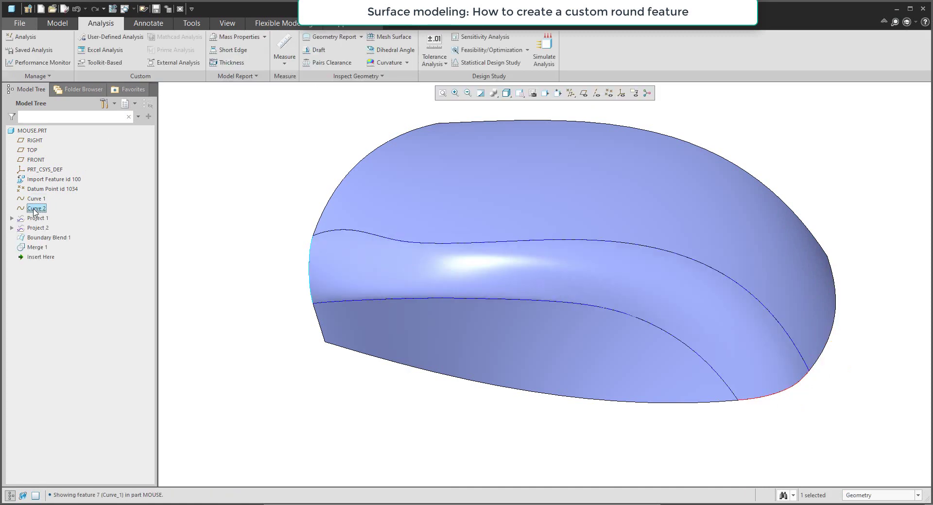
left_click(51, 152)
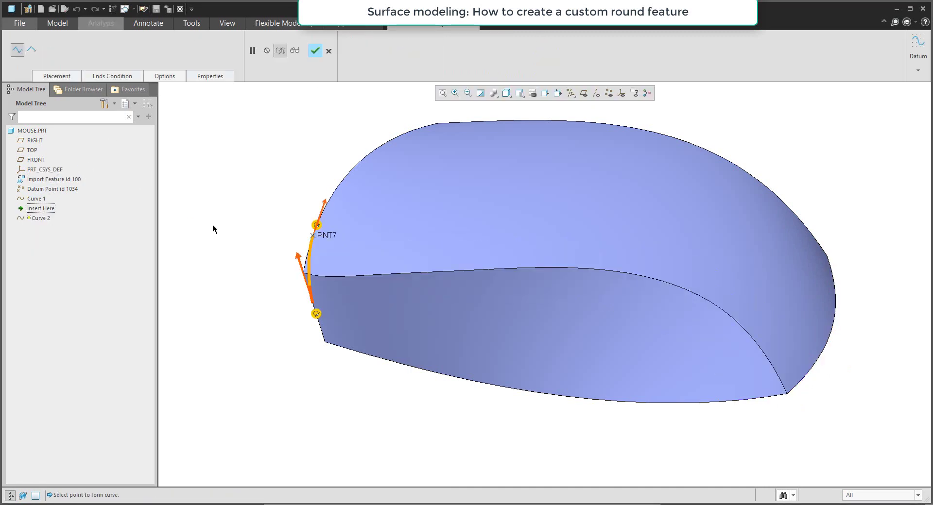
right_click(316, 314)
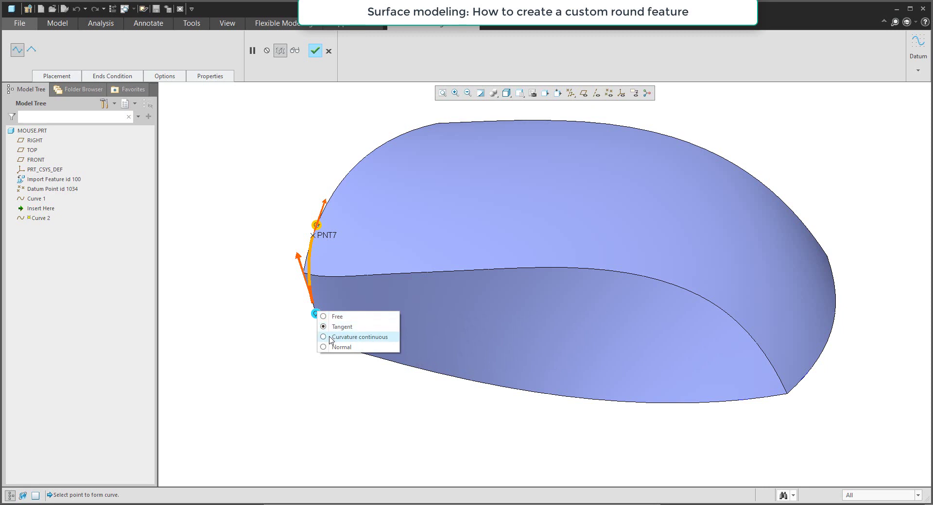
left_click(325, 336)
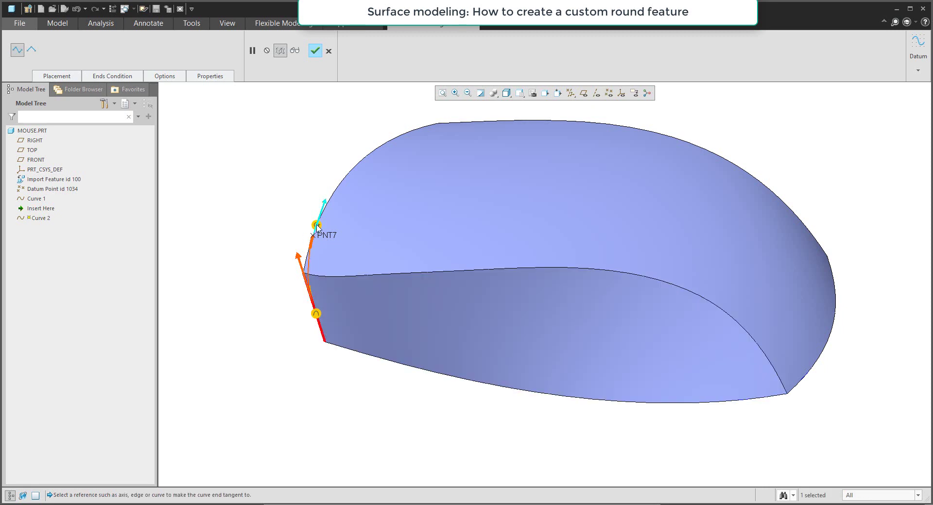
right_click(317, 227)
left_click(353, 249)
left_click(307, 207)
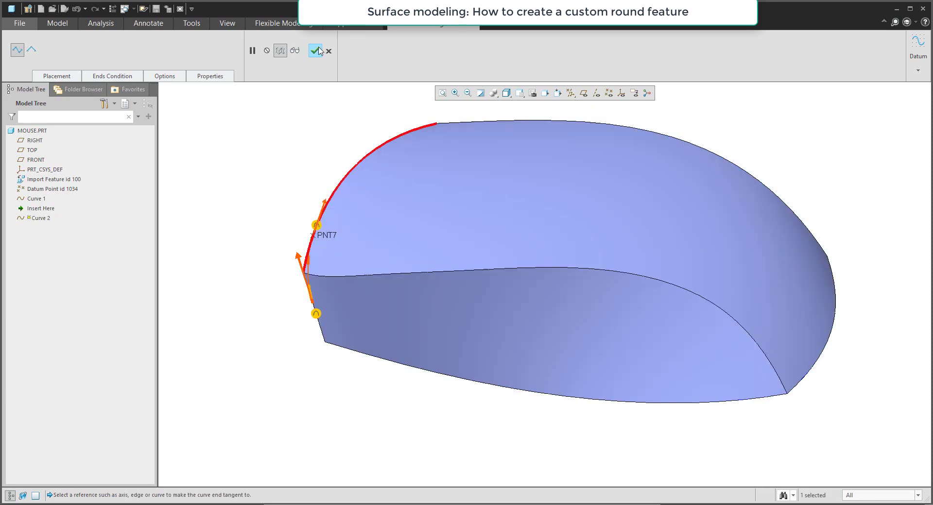
left_click(316, 51)
left_click(253, 211)
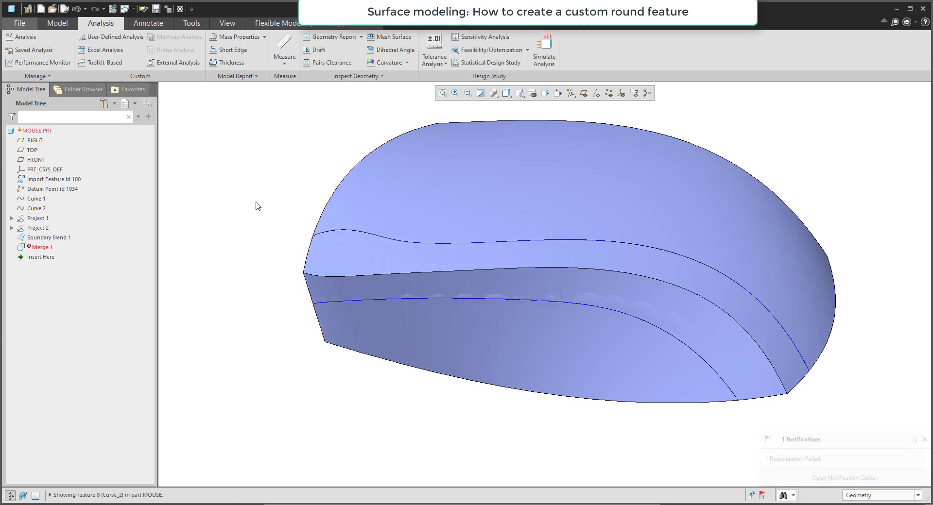
- Redefine Boundary Blend 1 with Curvature constraints on its top and bottom boundary curves and apply it
left_click(45, 238)
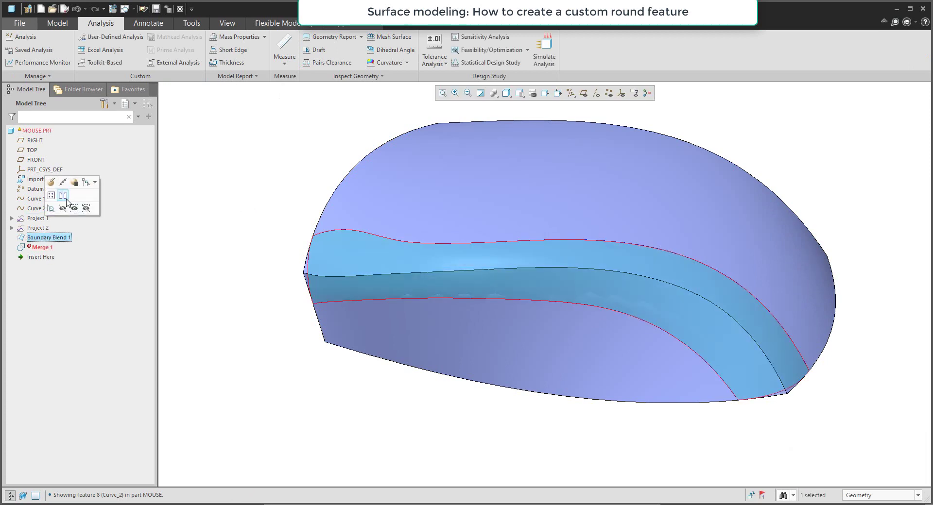
left_click(51, 183)
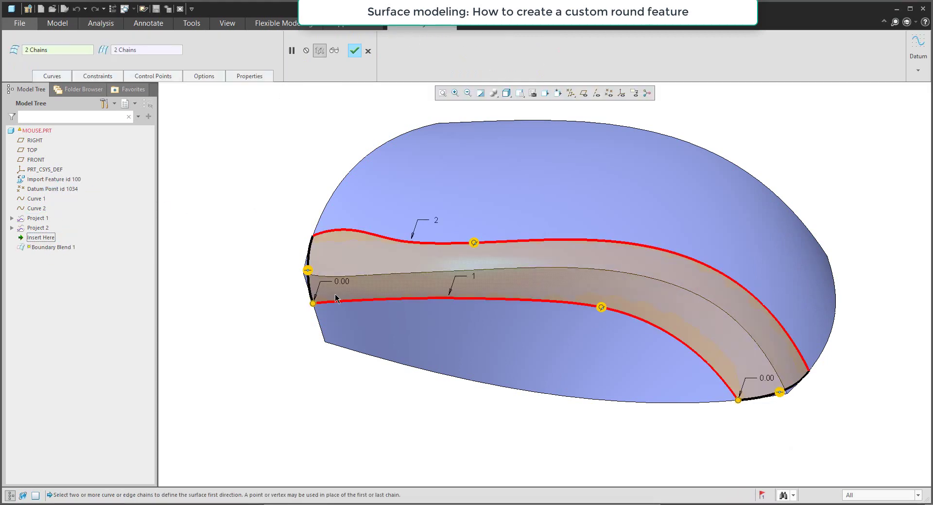
right_click(474, 243)
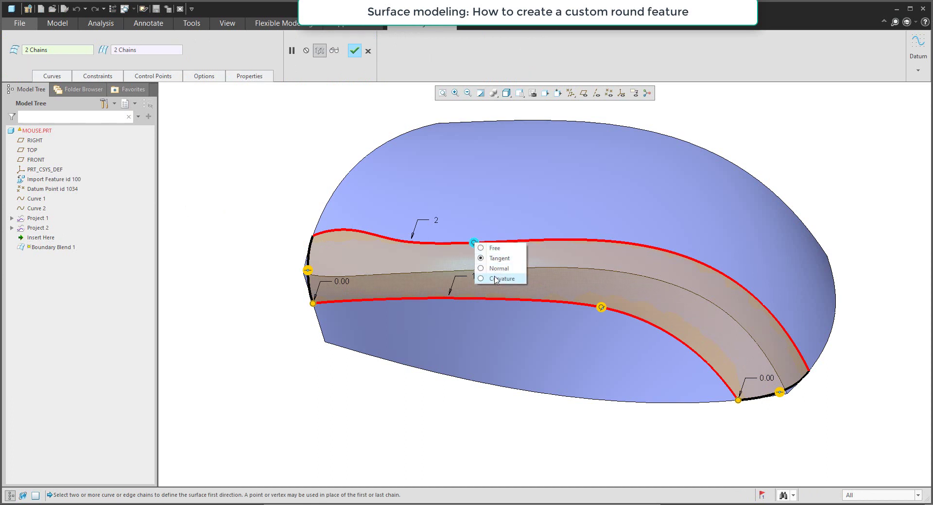
left_click(496, 279)
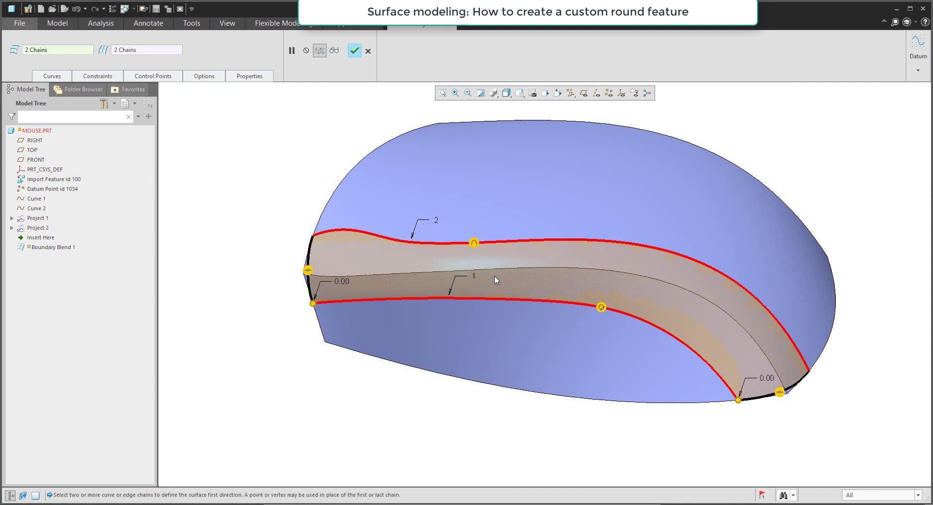
right_click(600, 307)
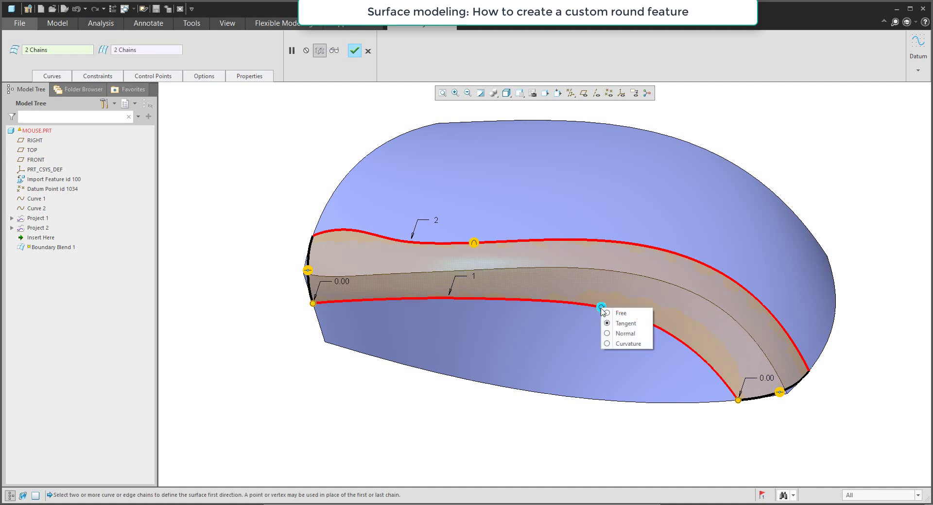
left_click(626, 343)
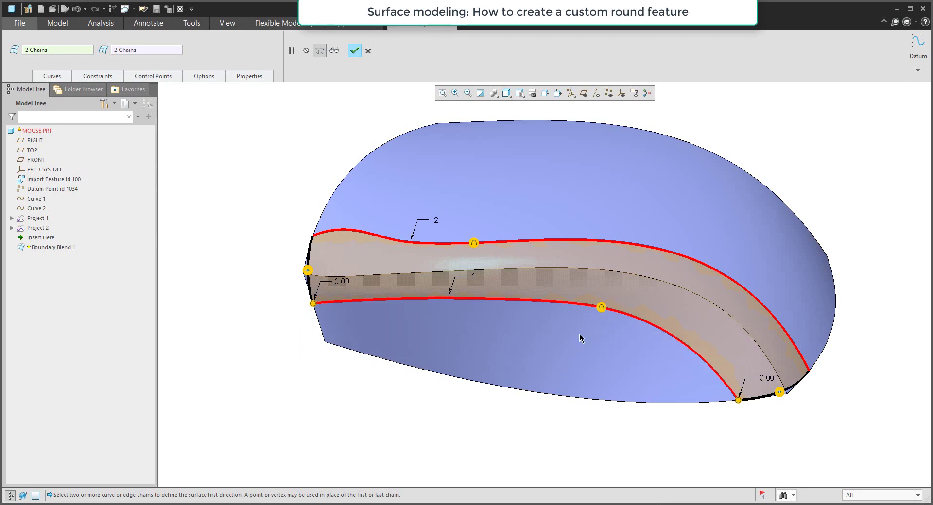
middle_click_drag(579, 334, 505, 352)
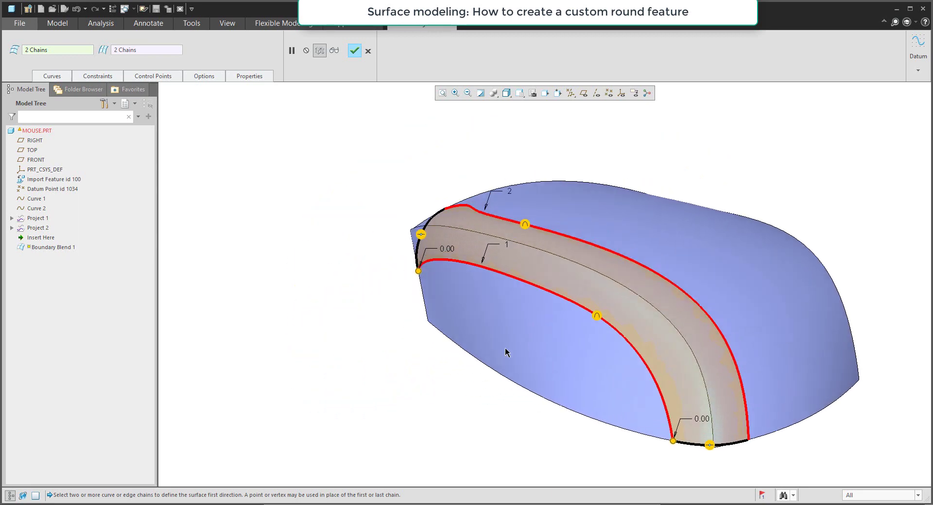
left_click(353, 52)
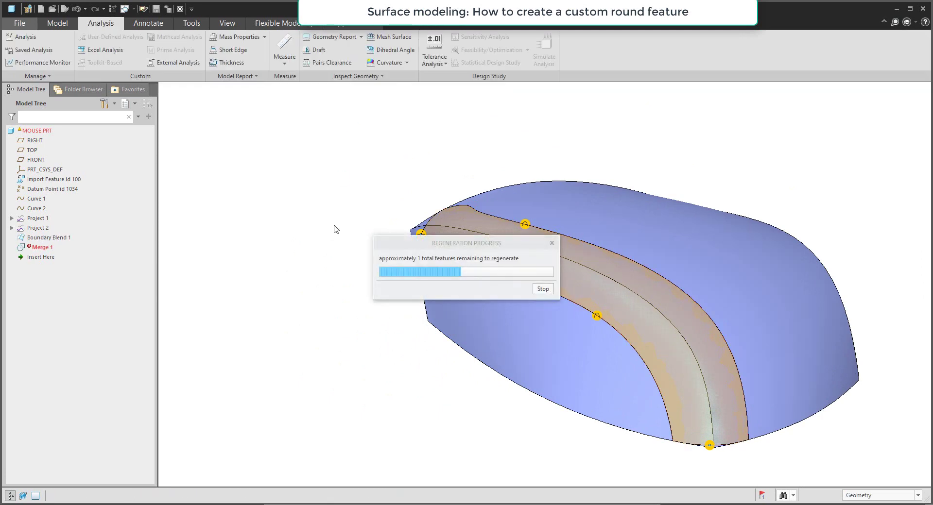
left_click(340, 265)
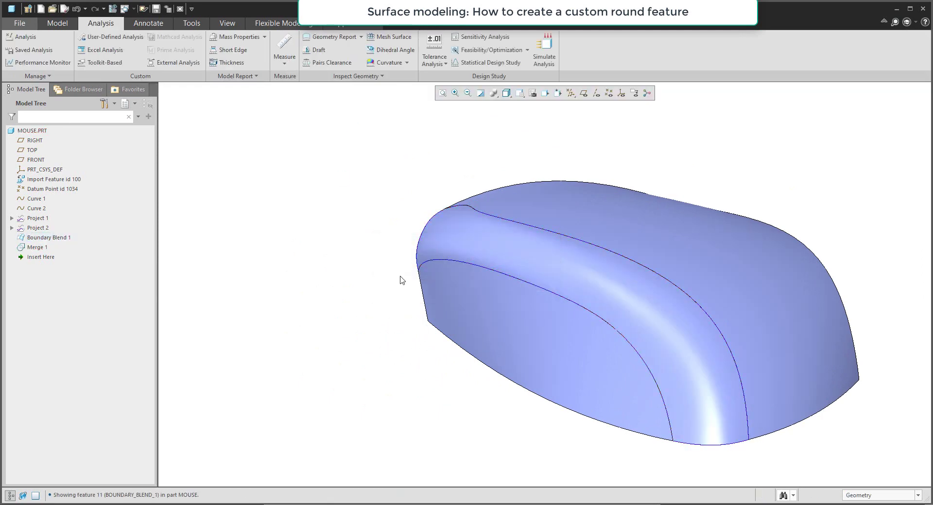
middle_click_drag(402, 280, 384, 243)
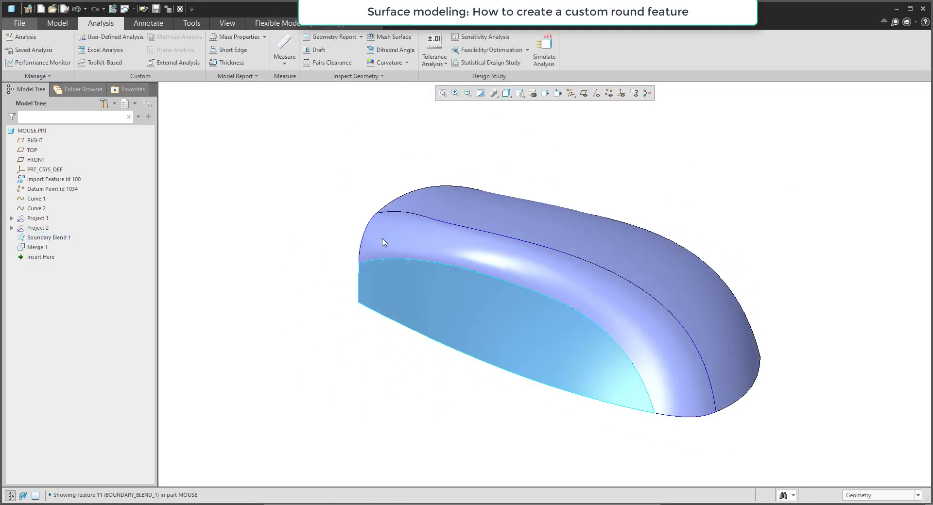
left_click(359, 76)
left_click(330, 127)
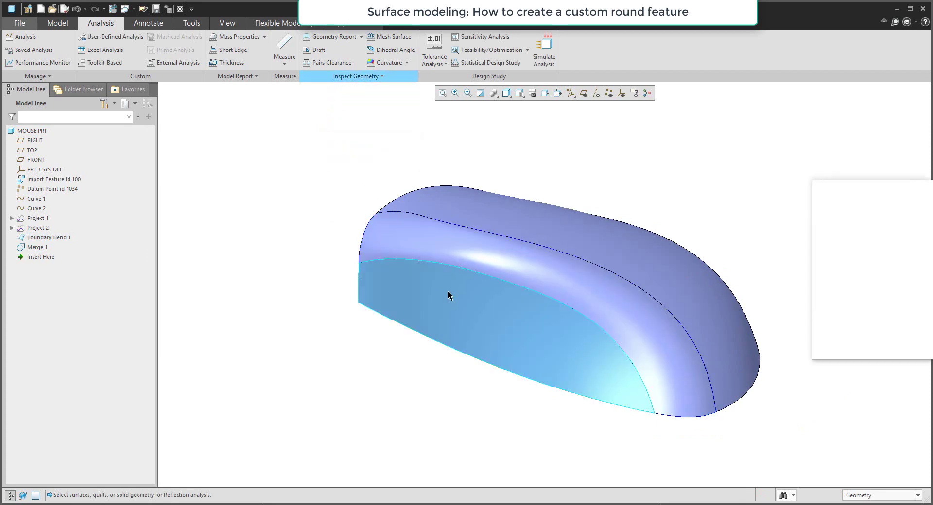
left_click(448, 295)
left_click(533, 225, "ctrl")
middle_click_drag(533, 226, 595, 340)
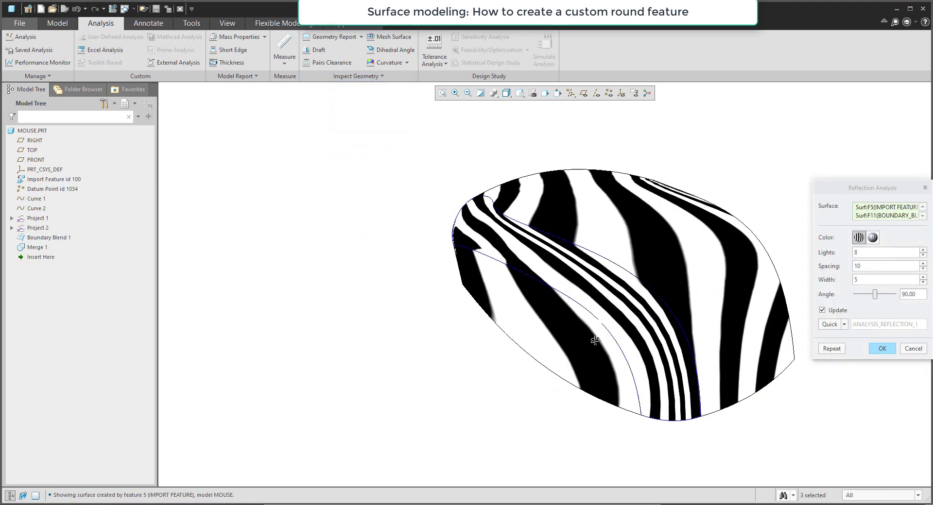
scroll(595, 340, "up", 6)
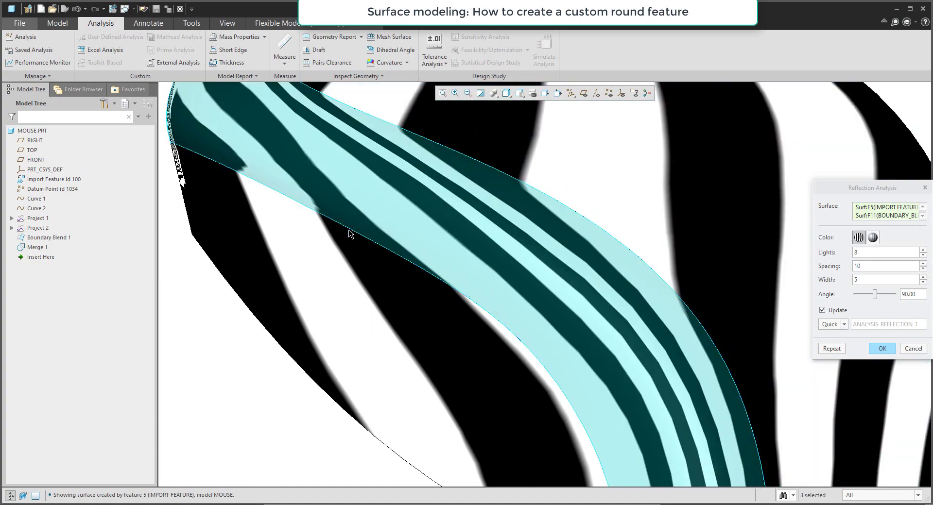
scroll(371, 210, "down", 10)
middle_click_drag(370, 210, 520, 245)
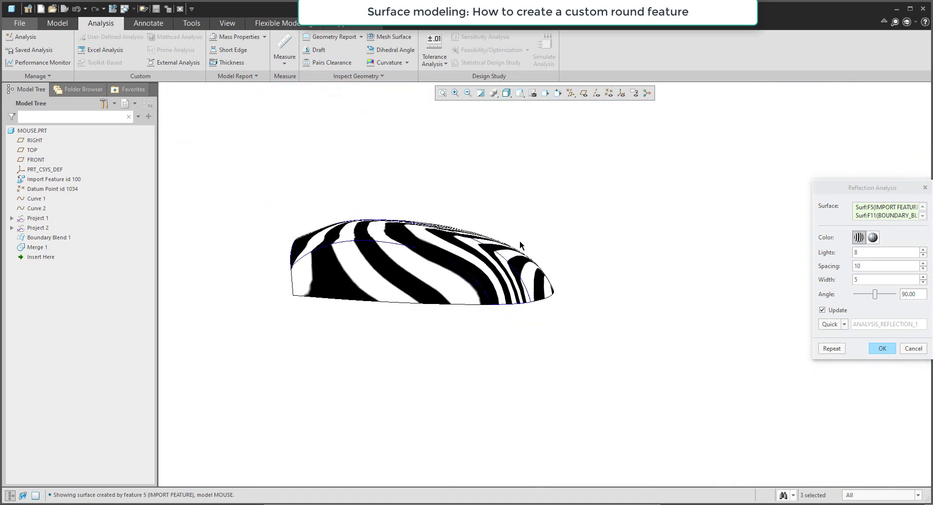
scroll(520, 245, "up", 5)
scroll(526, 292, "down", 5)
mouse_move(526, 291)
middle_mouse_down()
mouse_move(475, 273)
mouse_move(515, 279)
mouse_move(523, 299)
middle_mouse_up()
middle_click_drag(525, 303, 613, 351)
left_click(882, 349)
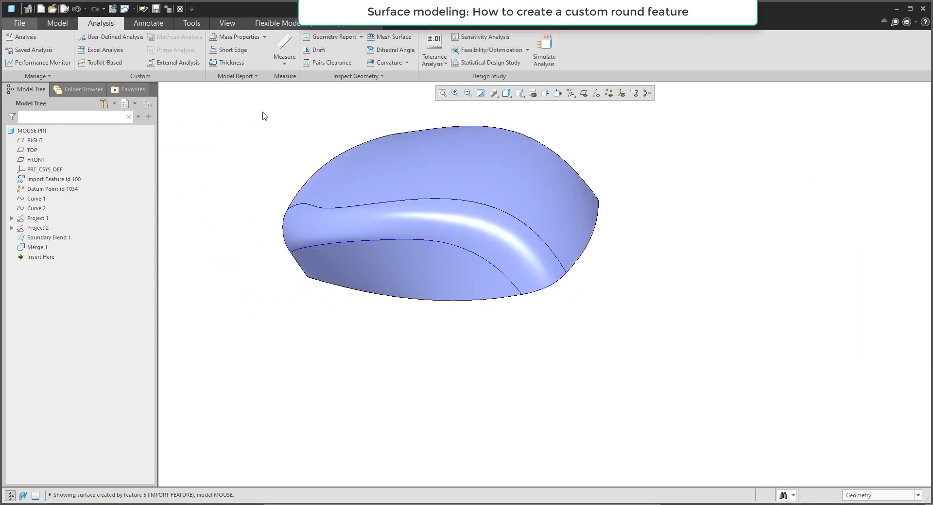
left_click(407, 62)
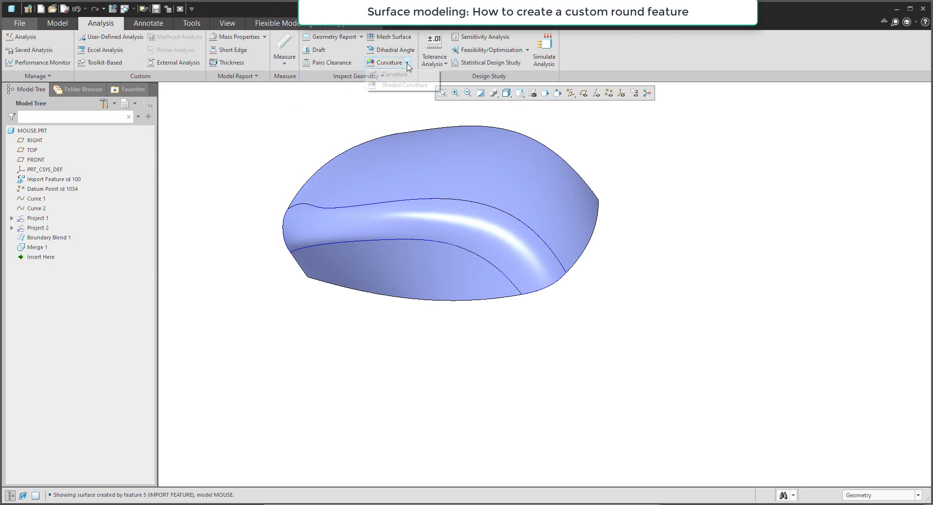
left_click(391, 87)
left_click(418, 183)
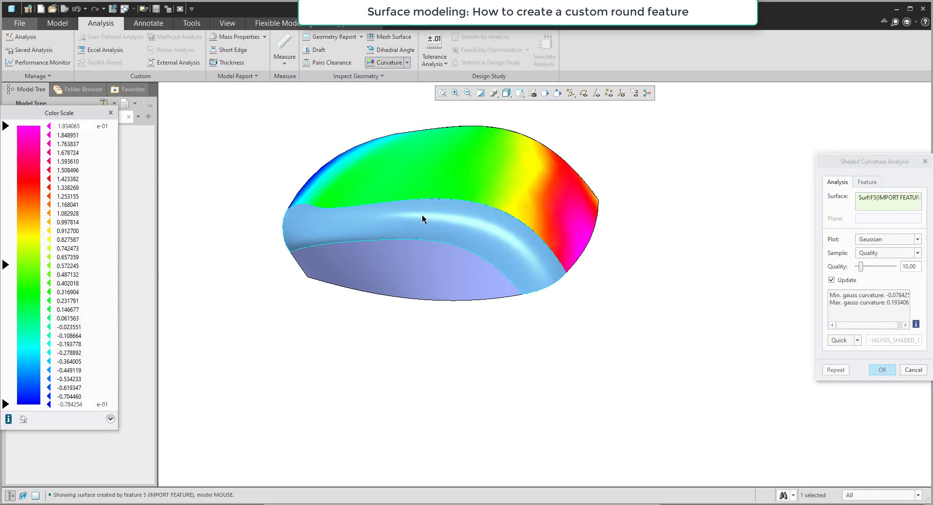
left_click(423, 224, "ctrl")
left_click(351, 258, "ctrl")
middle_click_drag(351, 259, 293, 203)
scroll(293, 202, "up", 4)
scroll(365, 226, "up", 3)
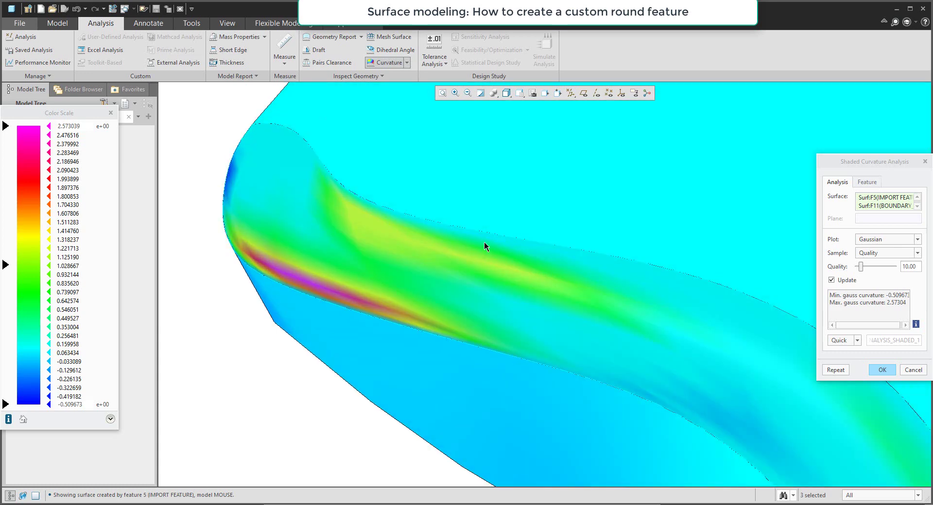
mouse_move(460, 304)
middle_mouse_down()
mouse_move(496, 266)
mouse_move(308, 333)
mouse_move(333, 283)
mouse_move(406, 295)
middle_mouse_up()
scroll(319, 314, "down", 5)
scroll(308, 348, "up", 5)
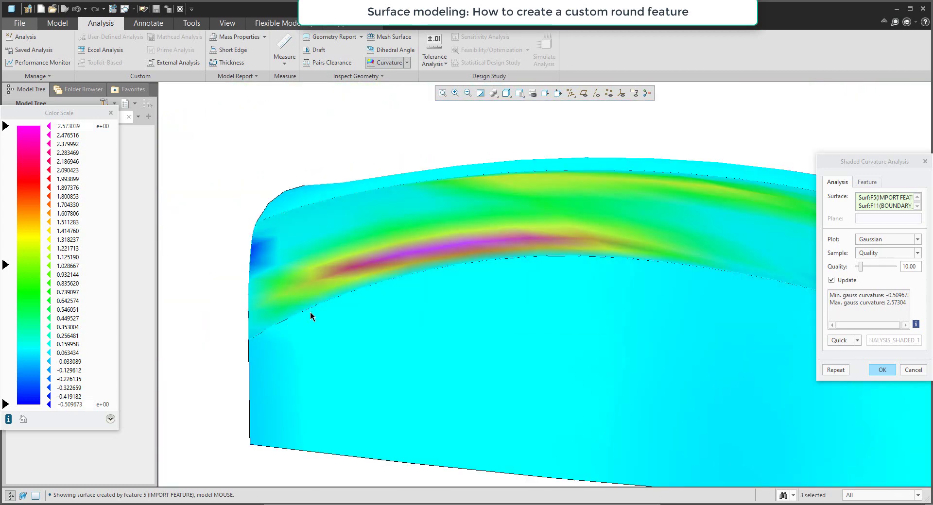
scroll(321, 301, "down", 4)
scroll(547, 340, "up", 2)
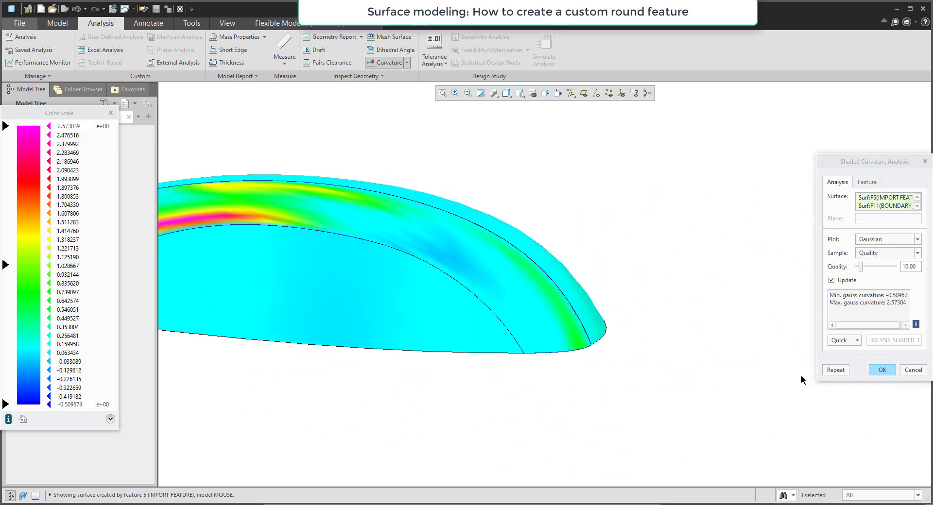
left_click(881, 370)
scroll(714, 357, "down", 4)
middle_click_drag(534, 335, 514, 285)
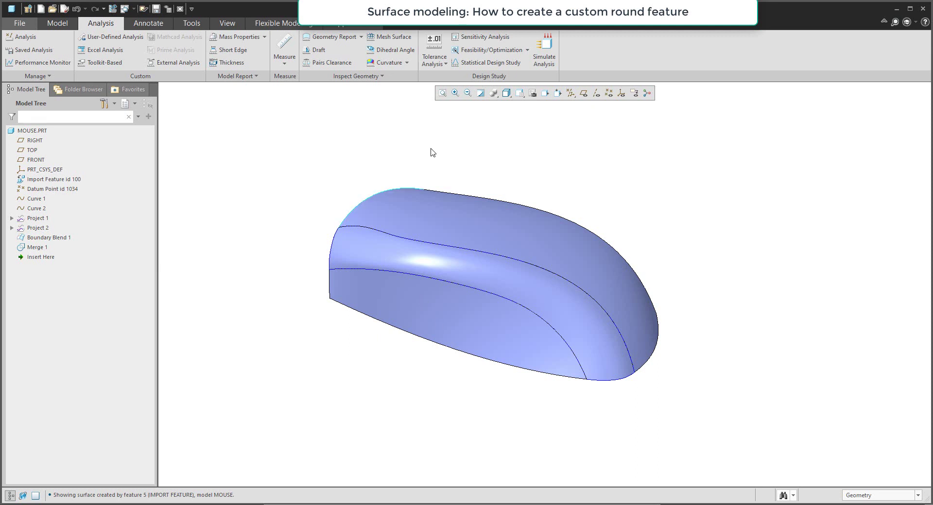
left_click(374, 76)
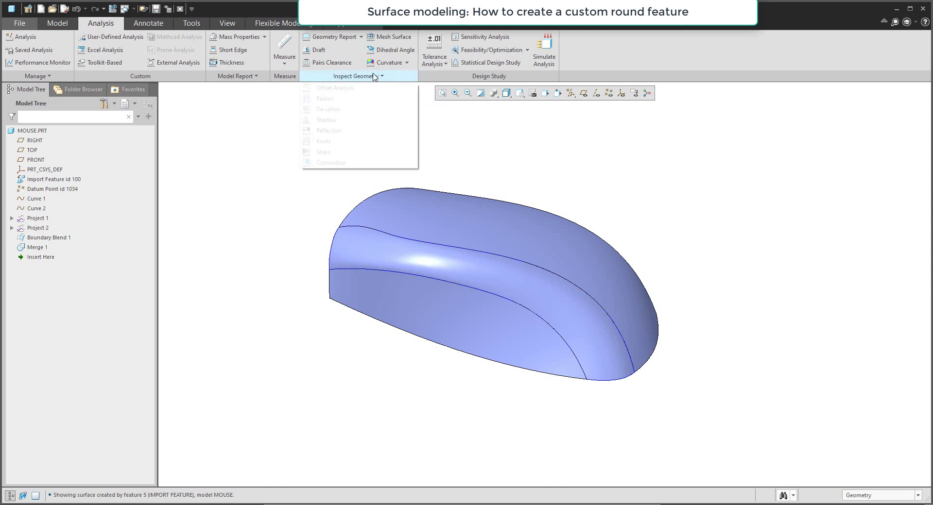
left_click(554, 151)
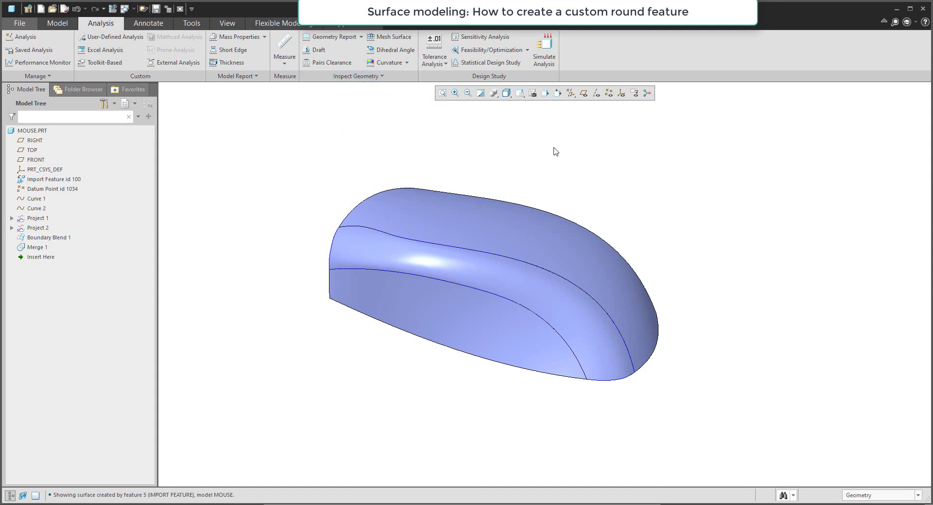